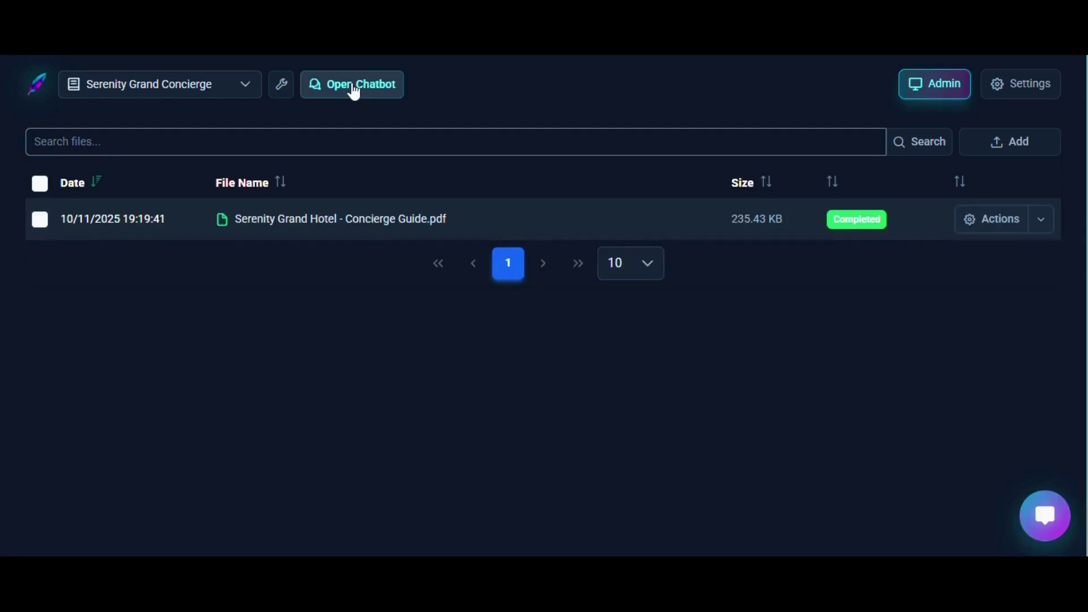
Open the concierge chatbot, ask 'What restaurants you have?', then follow up with 'For breakfast?'
click(354, 86)
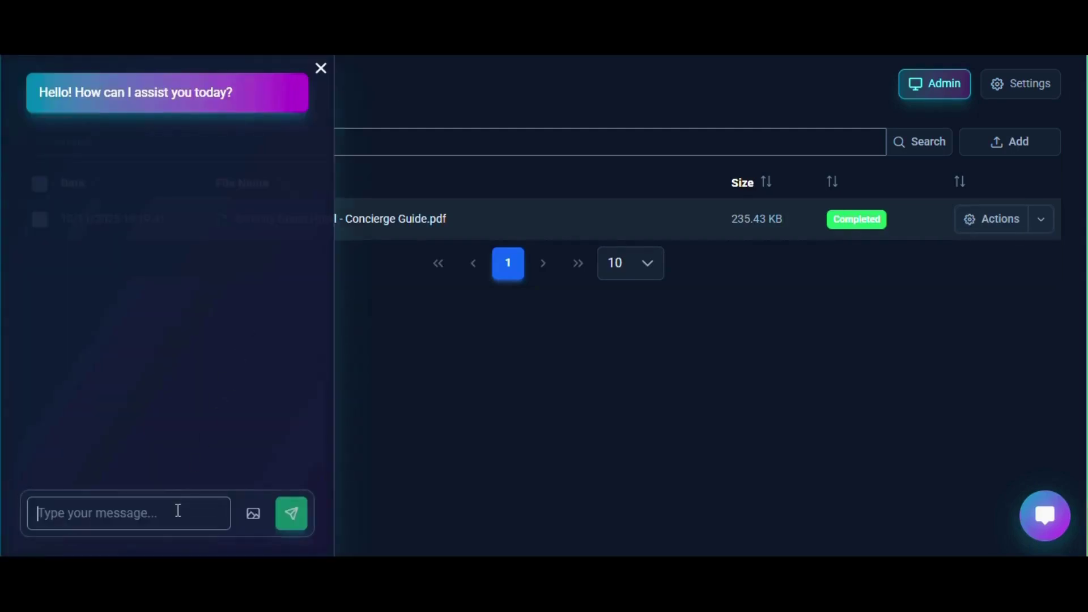
text(What)
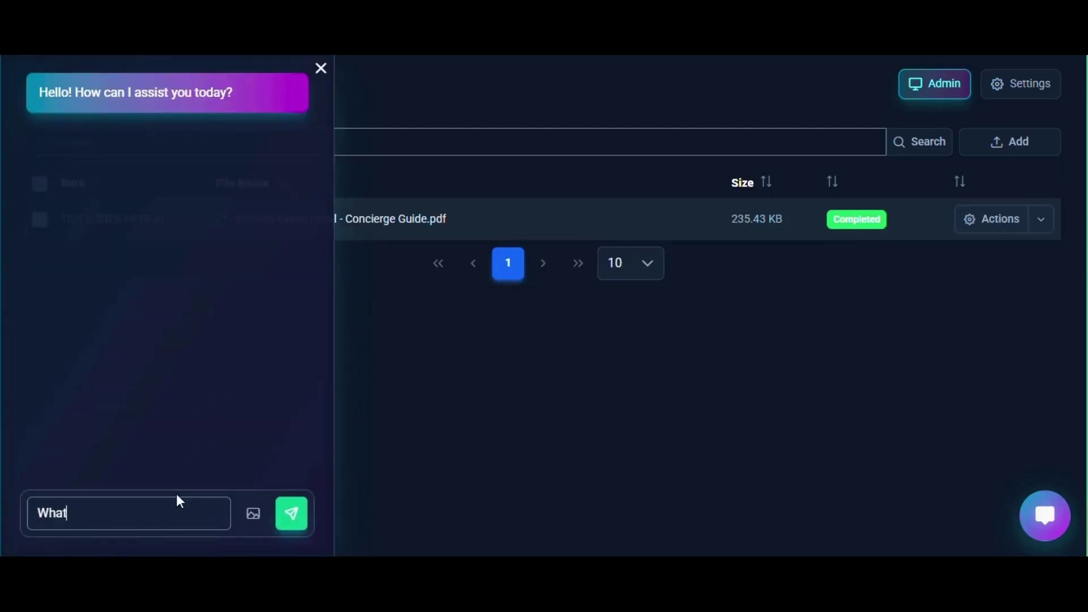
text( restauran)
text(ts you have?)
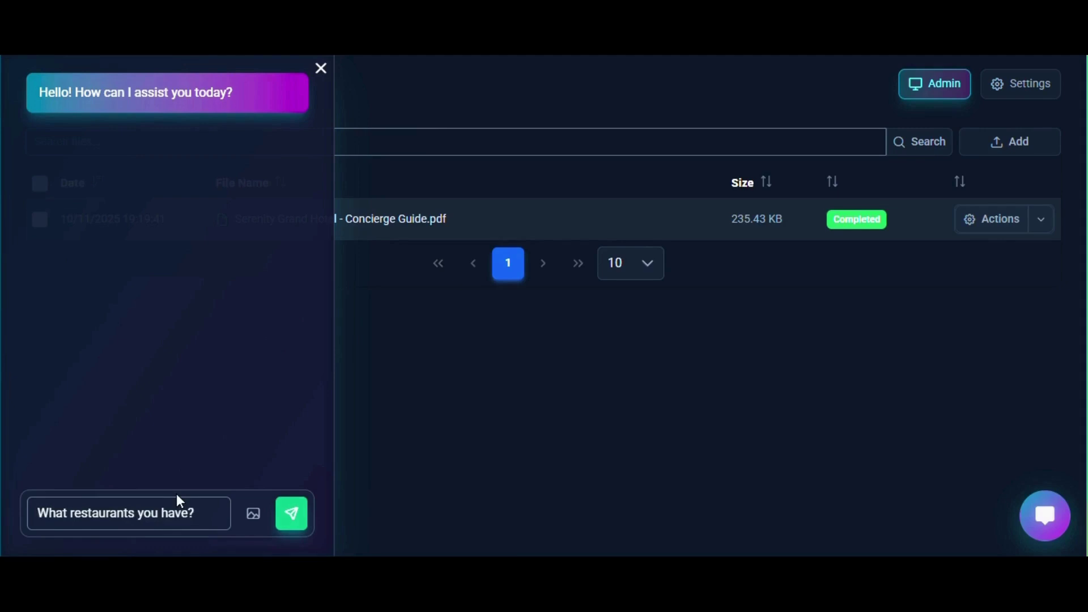
key(Return)
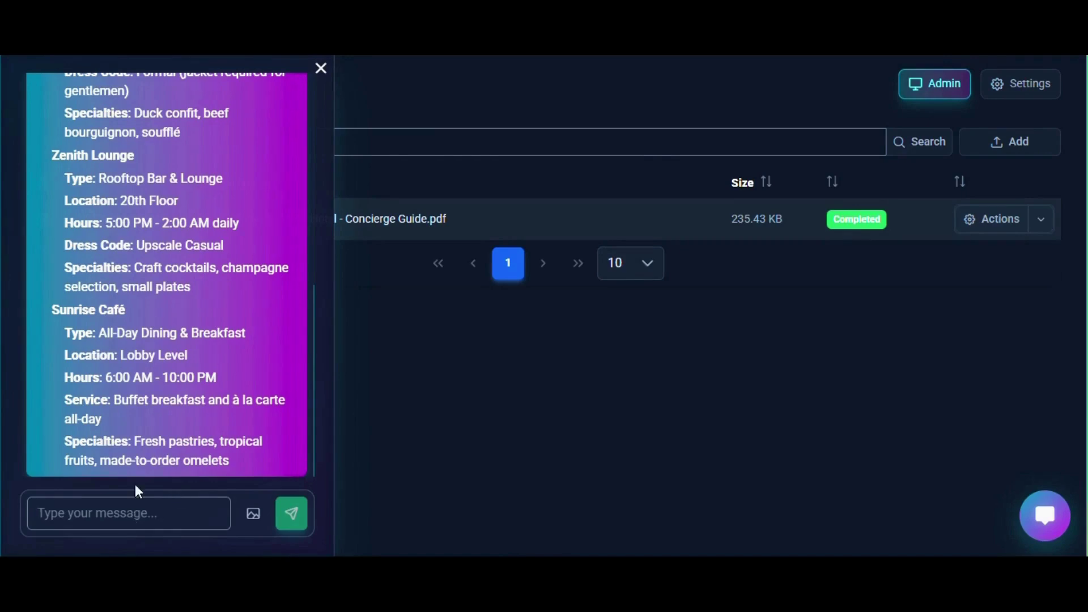
scroll(245, 304, up, 3)
scroll(246, 304, up, 2)
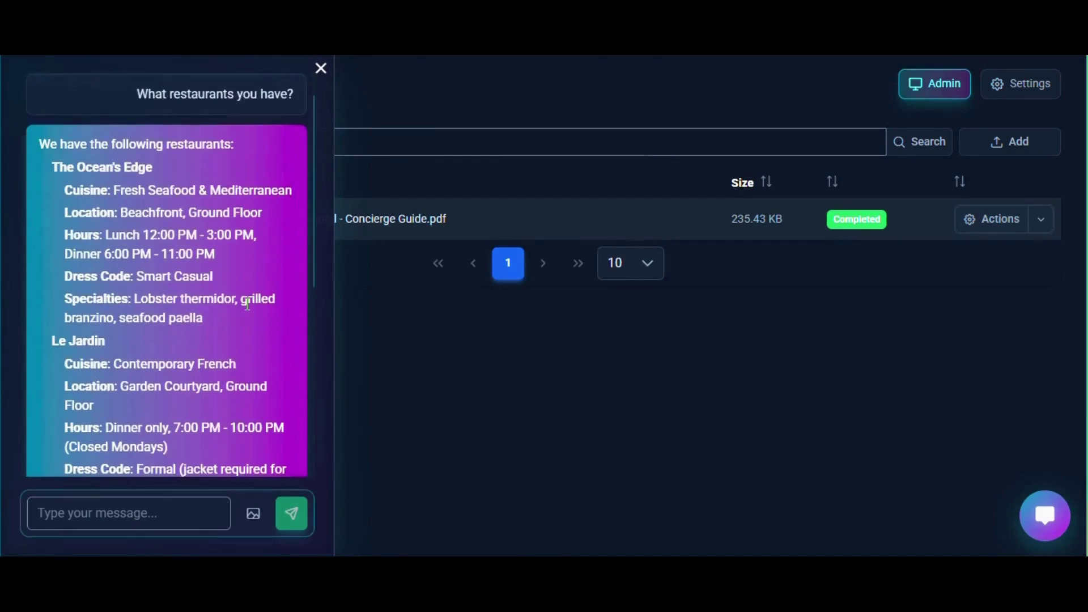
scroll(242, 306, down, 5)
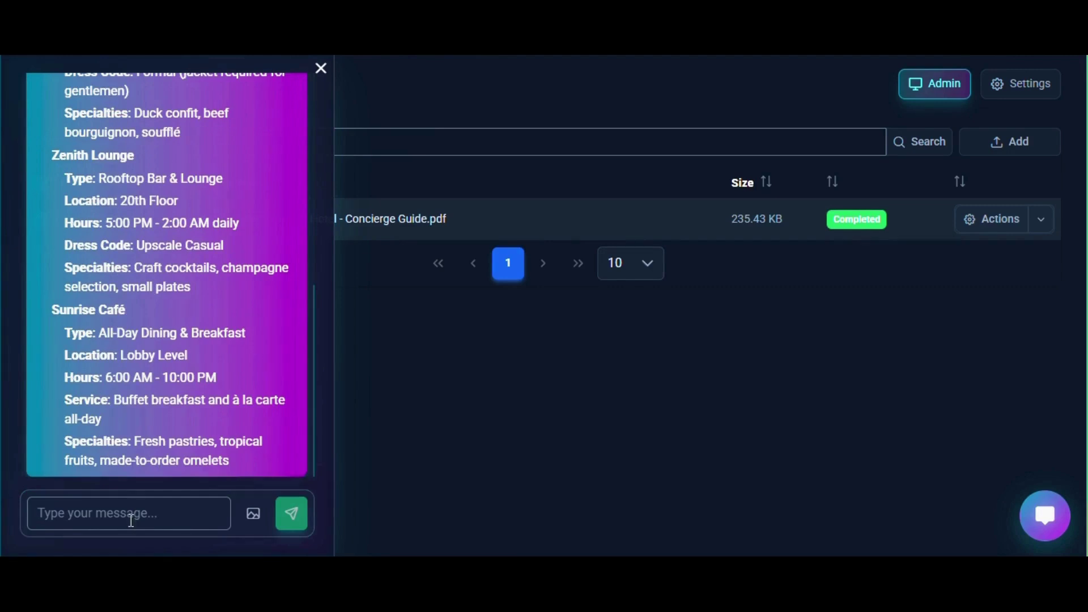
text(For brea)
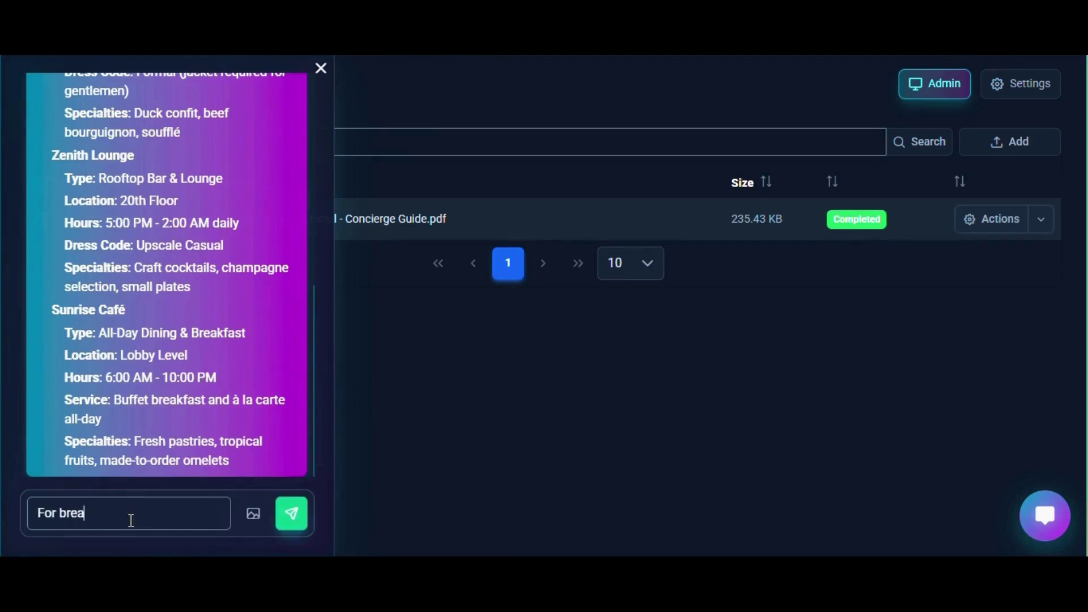
text(kfast?)
key(Return)
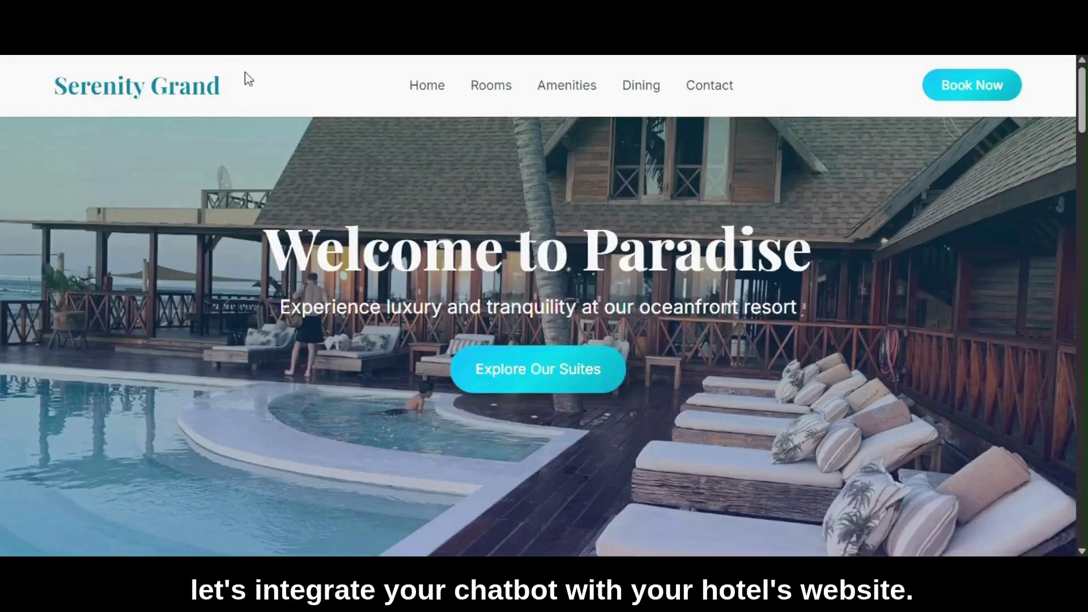
scroll(412, 230, down, 5)
scroll(409, 238, down, 5)
scroll(409, 240, down, 3)
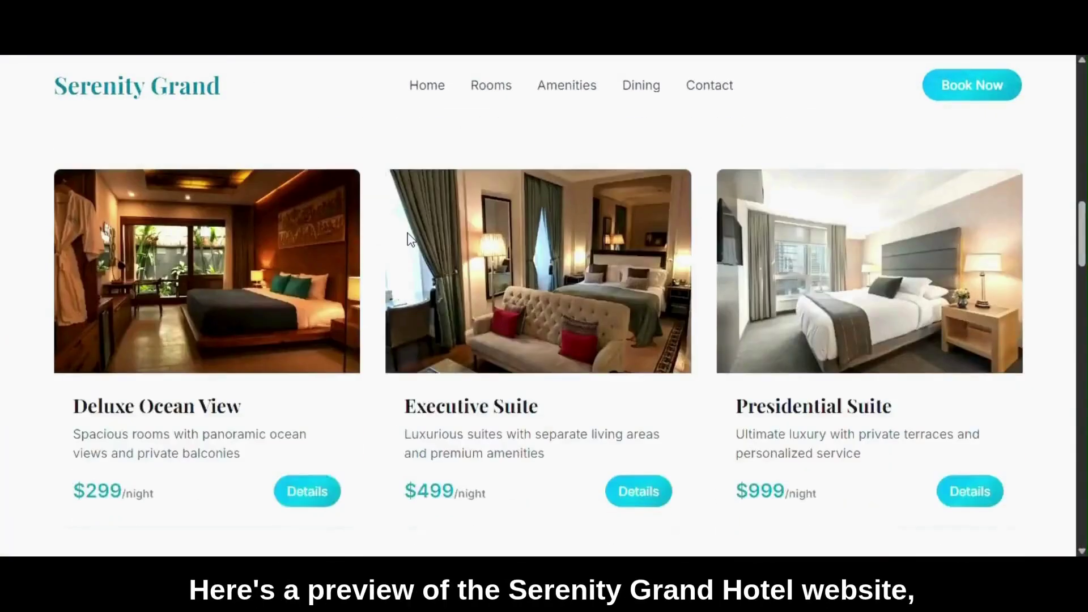
scroll(407, 240, up, 5)
scroll(408, 239, up, 5)
scroll(407, 241, up, 3)
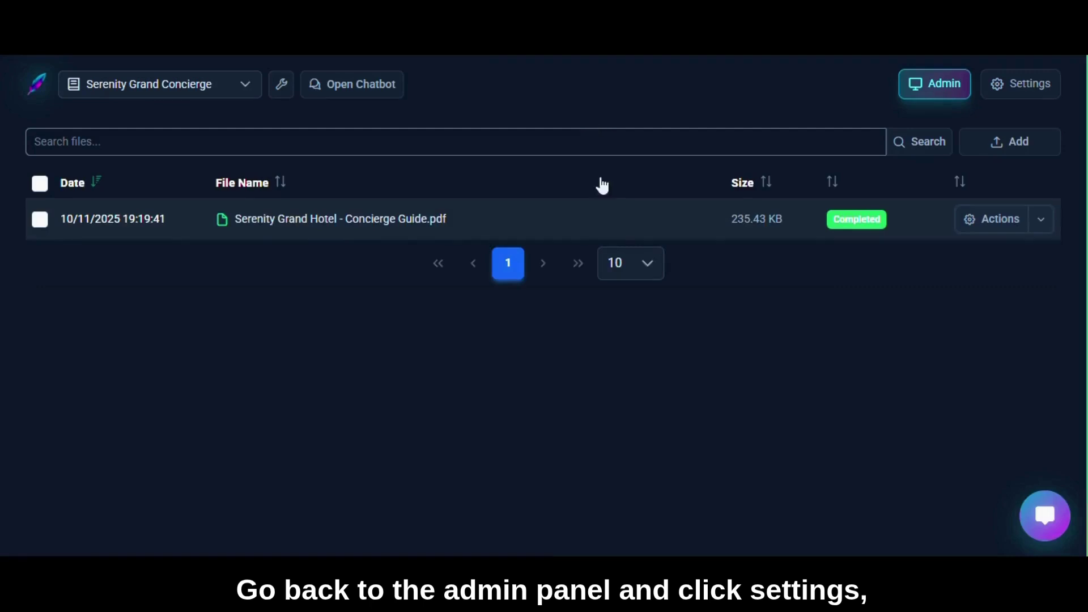
Save a Widget-channel integration key named 'Serenity Grand' for the Serenity Grand Concierge agent
click(996, 94)
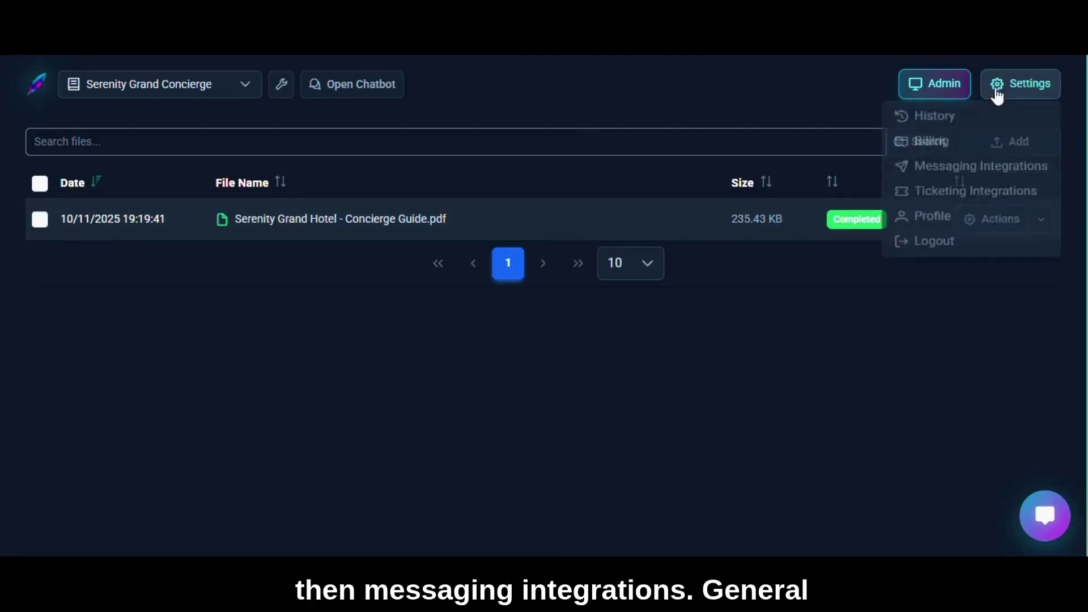
click(960, 172)
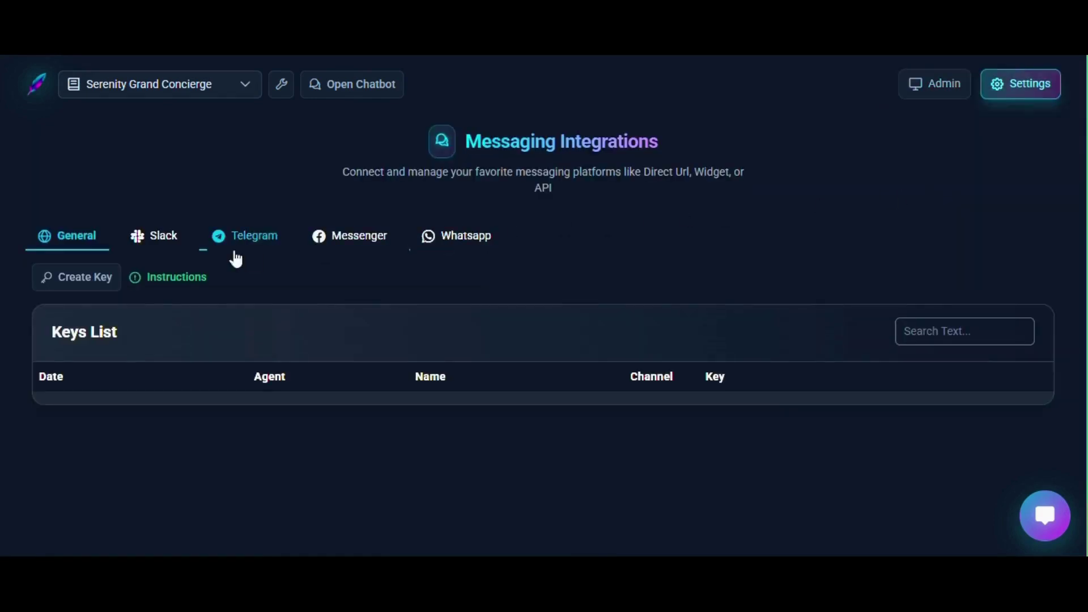
click(67, 285)
click(523, 255)
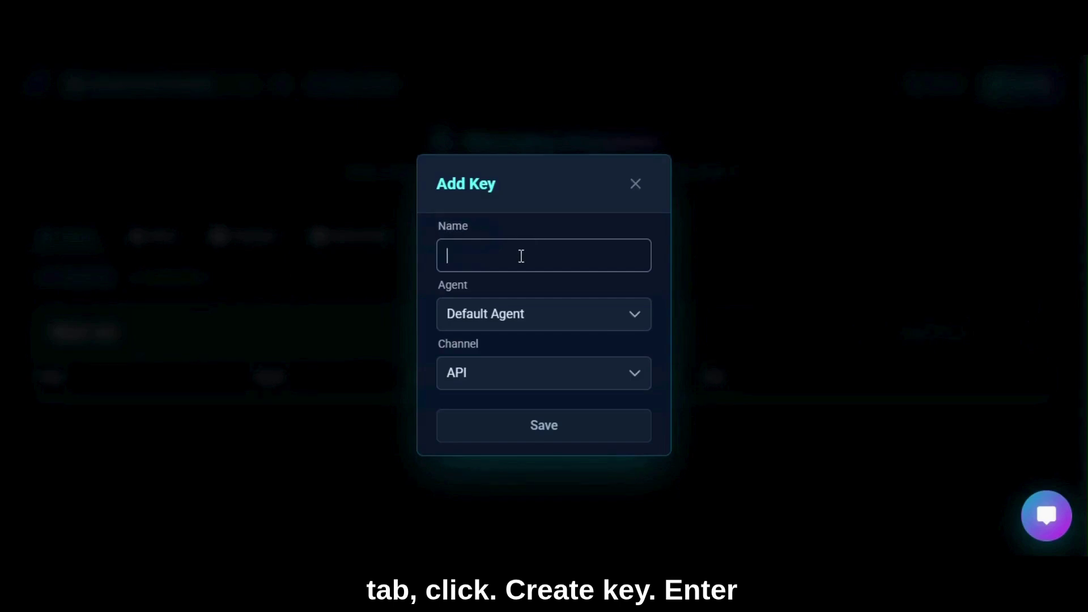
text(Seren)
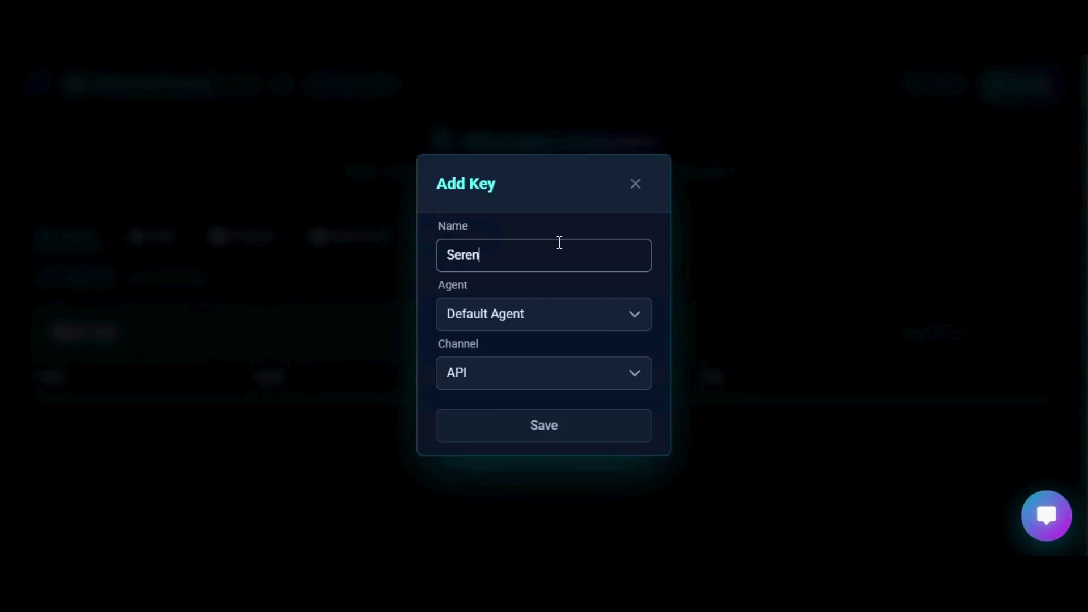
text(ity Grand)
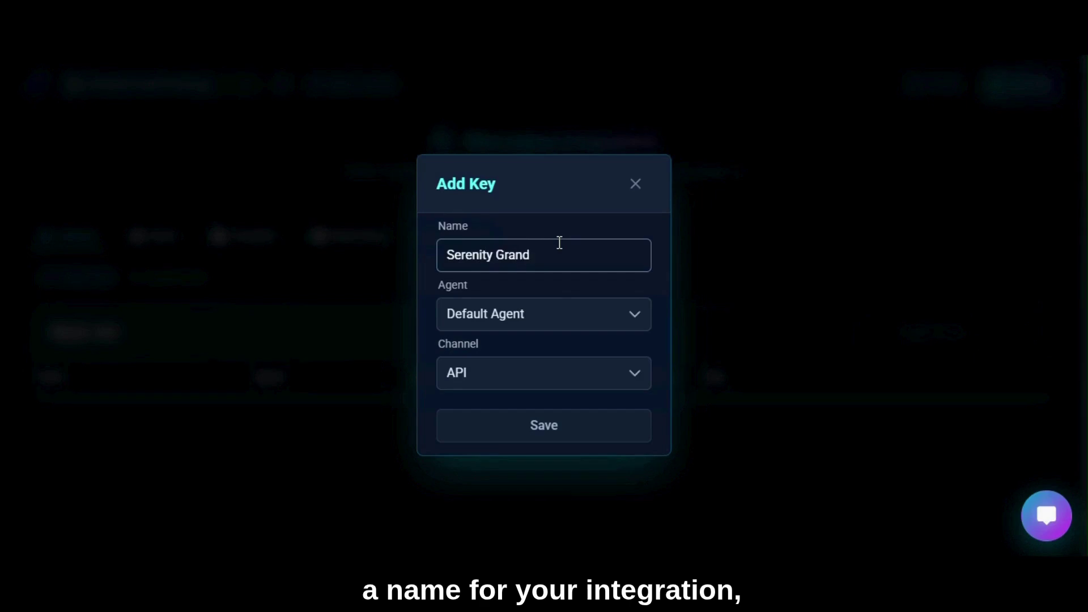
click(569, 316)
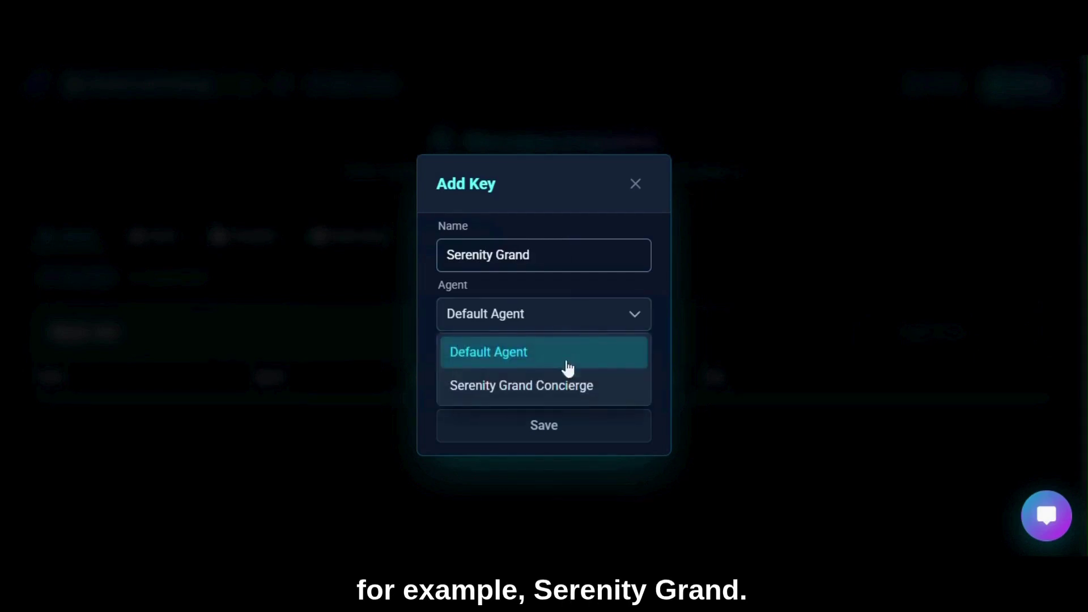
click(571, 387)
click(551, 384)
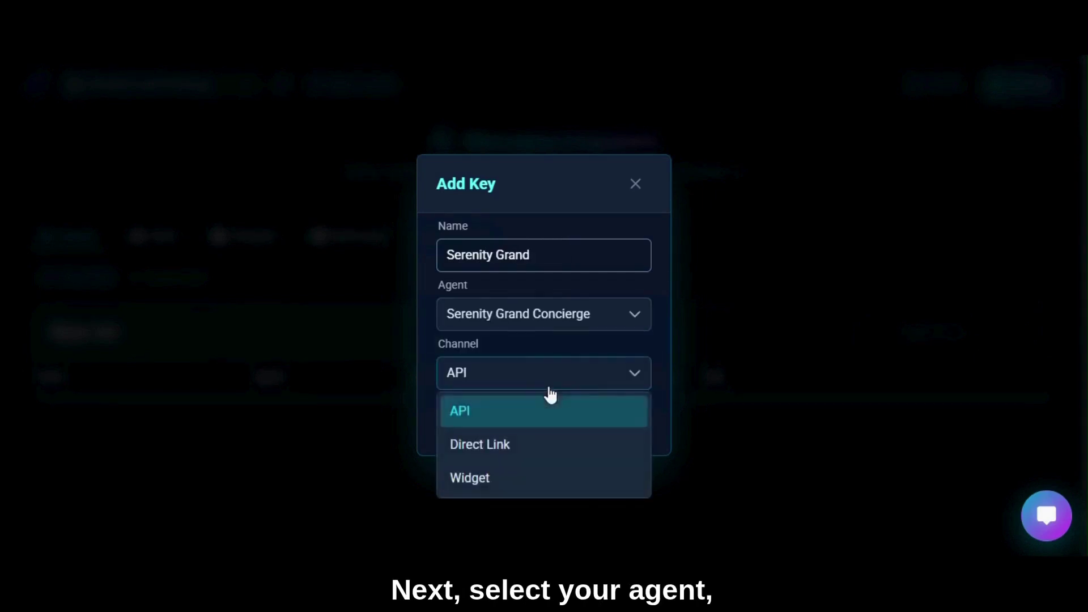
click(518, 478)
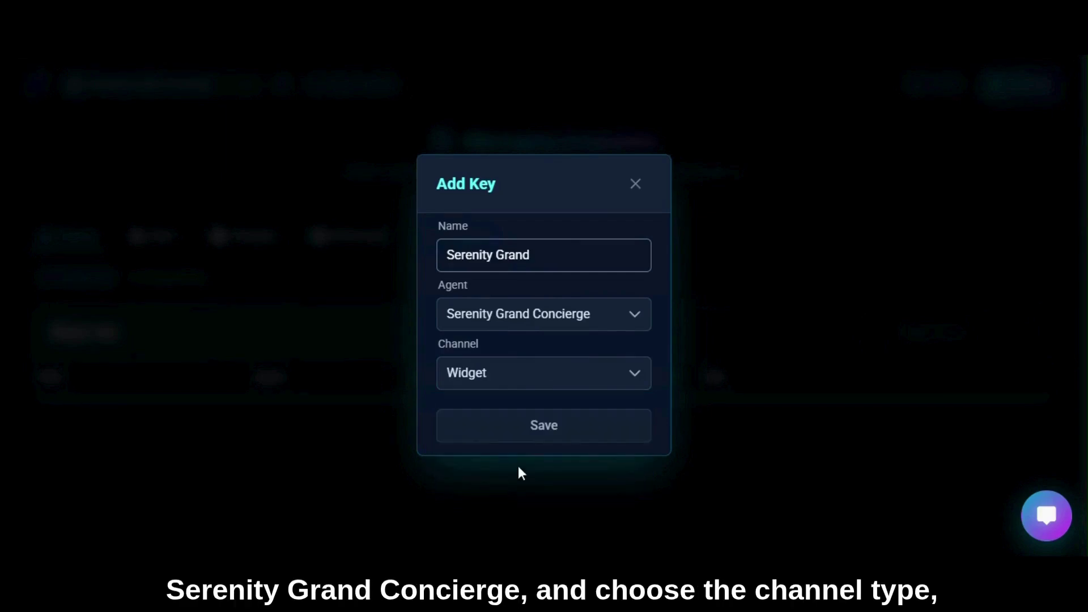
click(505, 433)
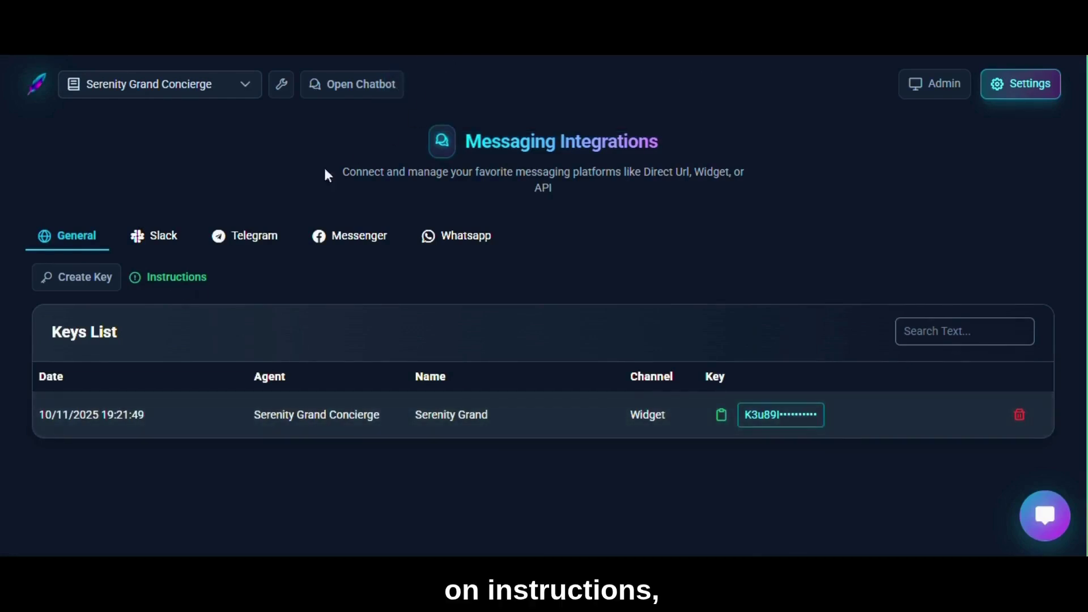
Open the setup instructions and select the second script example under Customize Widget Theme
click(158, 283)
scroll(516, 267, down, 5)
scroll(510, 273, down, 5)
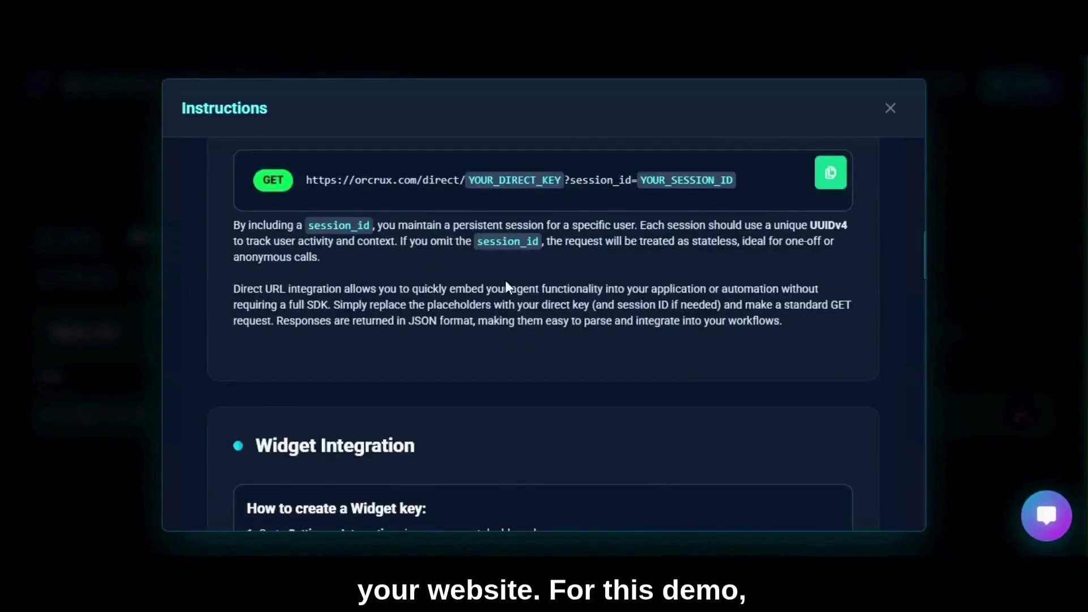
scroll(505, 280, down, 3)
scroll(502, 284, down, 1)
scroll(503, 290, up, 1)
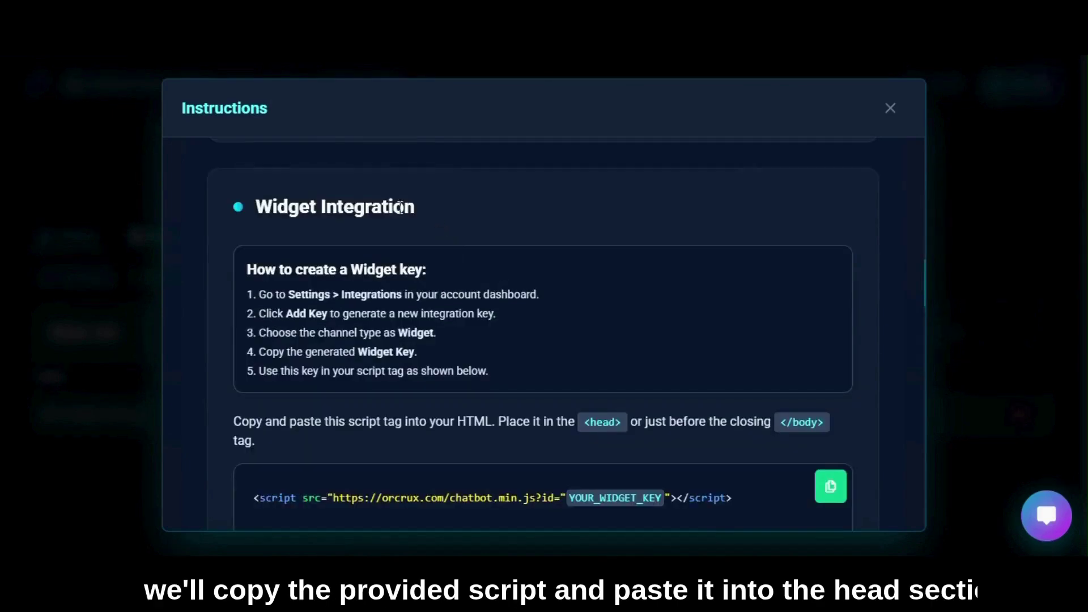
drag(400, 206, 251, 209)
scroll(401, 274, down, 4)
scroll(422, 298, down, 2)
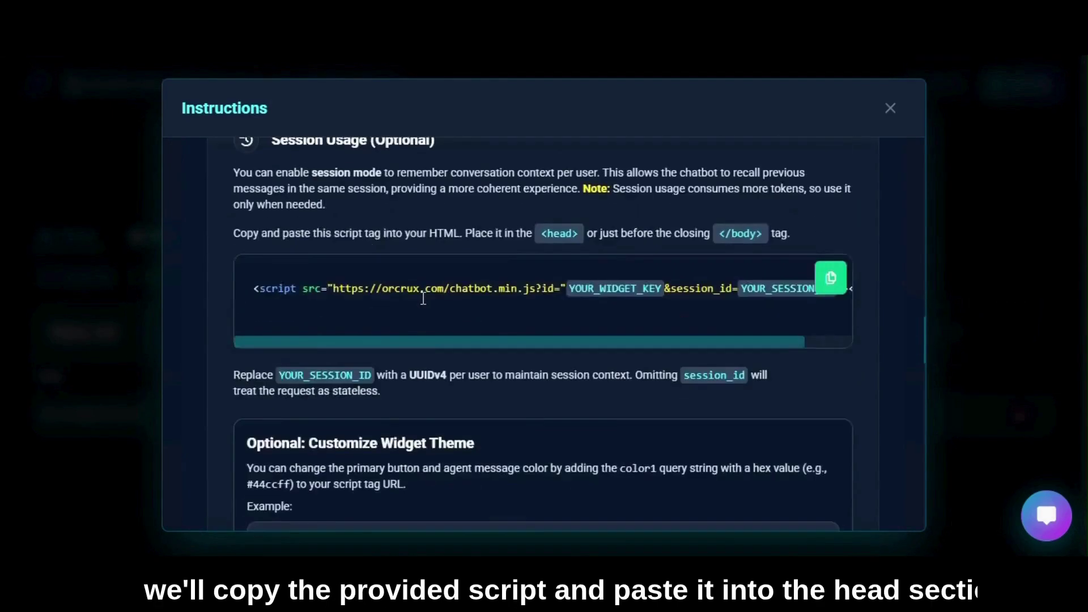
scroll(422, 298, down, 3)
drag(496, 426, 293, 396)
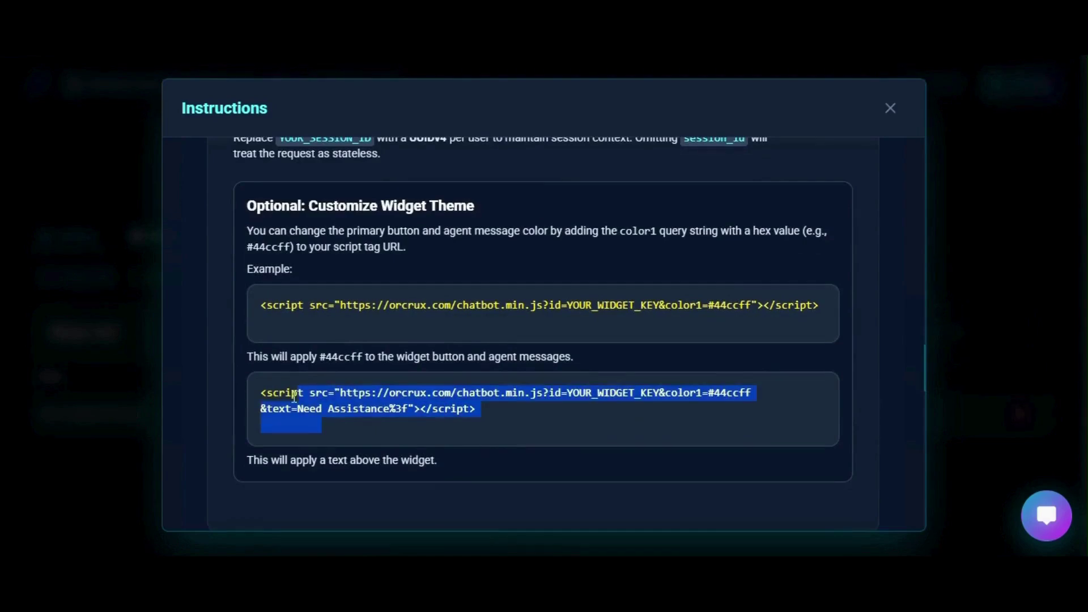
click(466, 408)
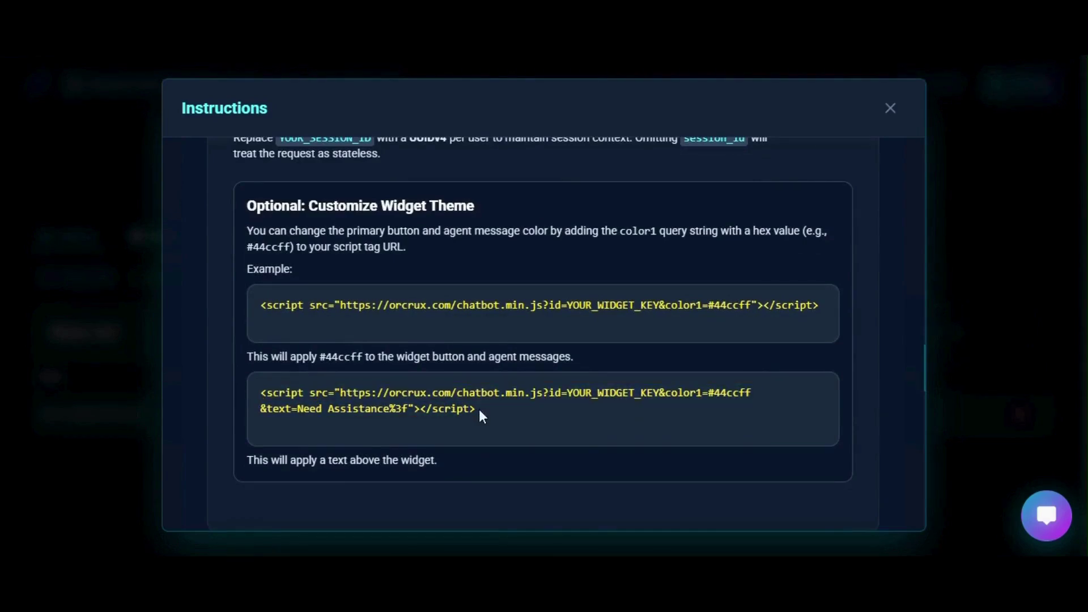
drag(479, 416, 264, 393)
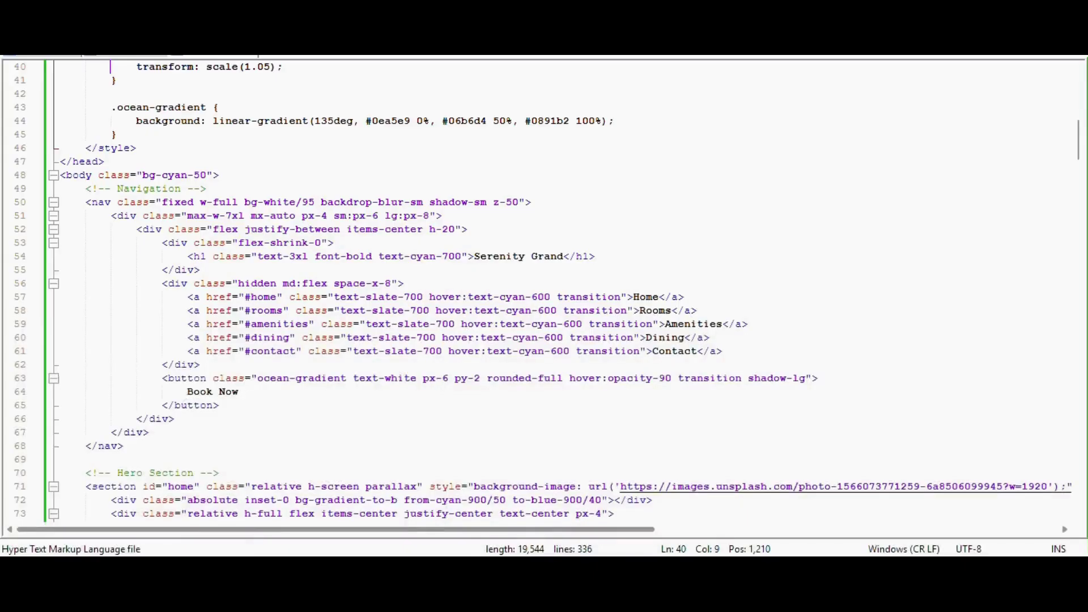
Paste the script tag as one line after the closing style tag, then copy the Serenity Grand widget key
click(155, 149)
key(Return)
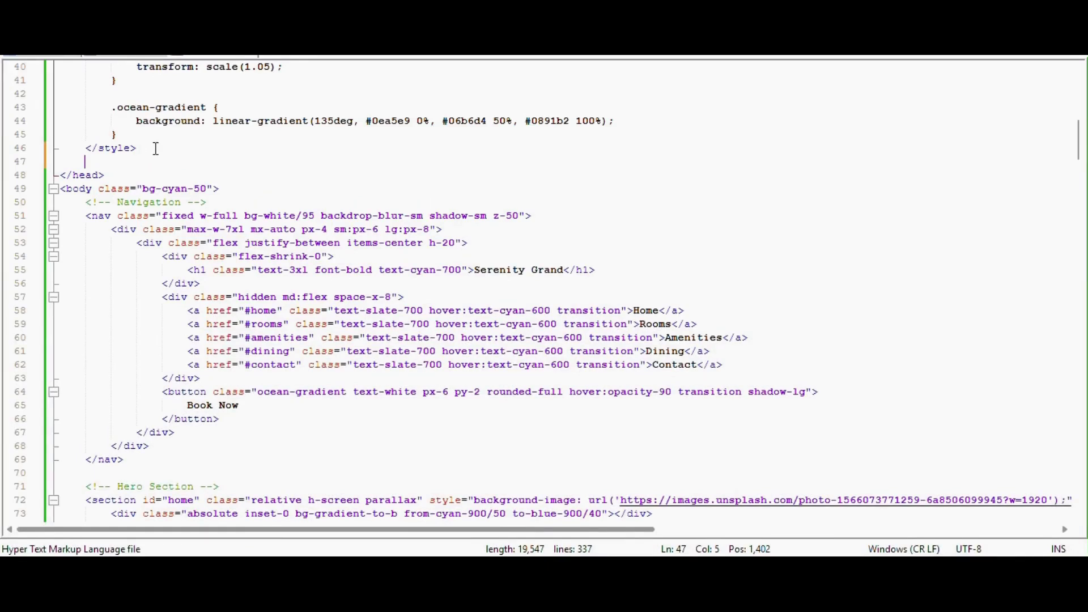
text(<script src="https://orcrux.com/chatbot.min.js?id=YOUR_WIDGET_KEY&color1=#44ccff &text=Need Assistance%3f"></script>)
click(61, 177)
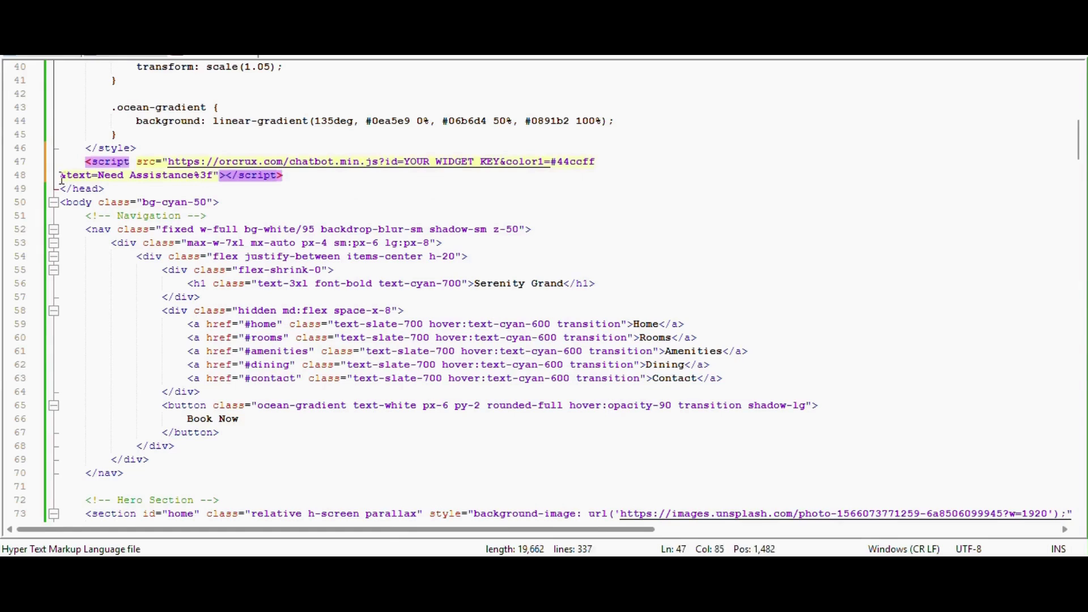
key(BackSpace)
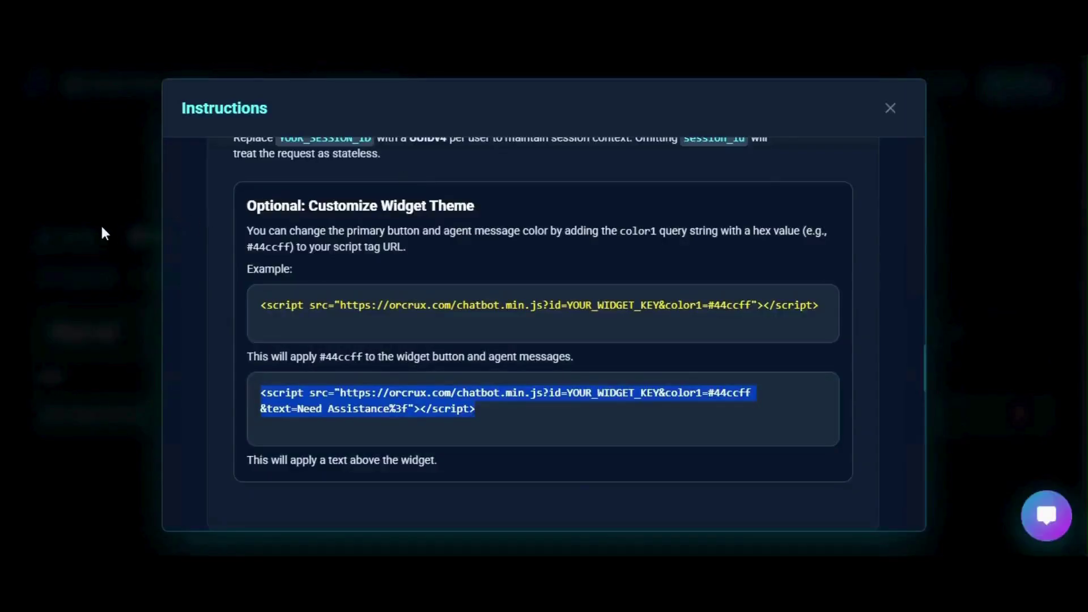
click(101, 224)
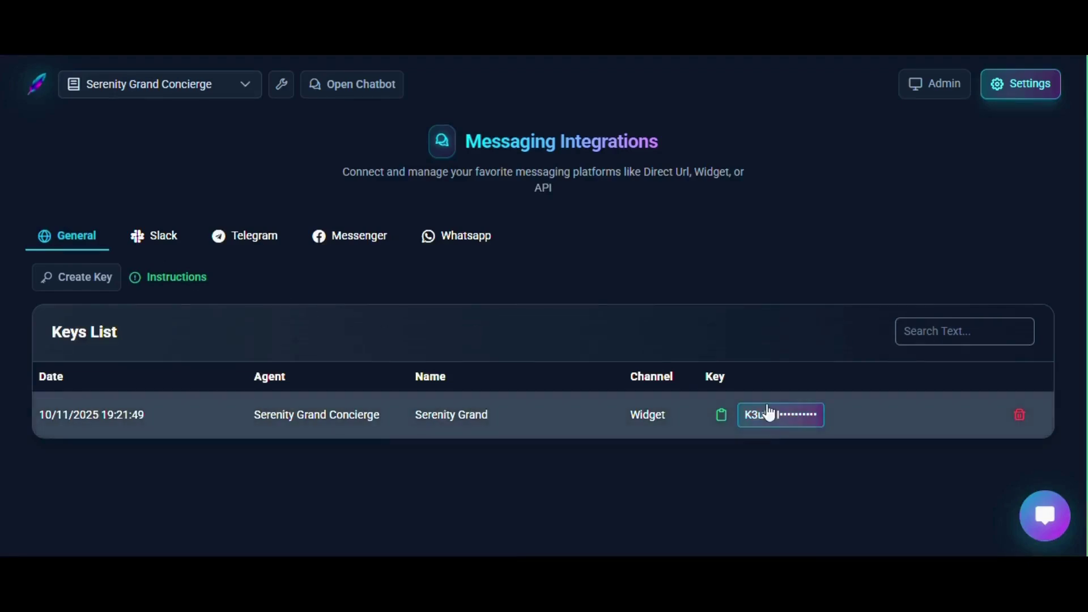
click(771, 427)
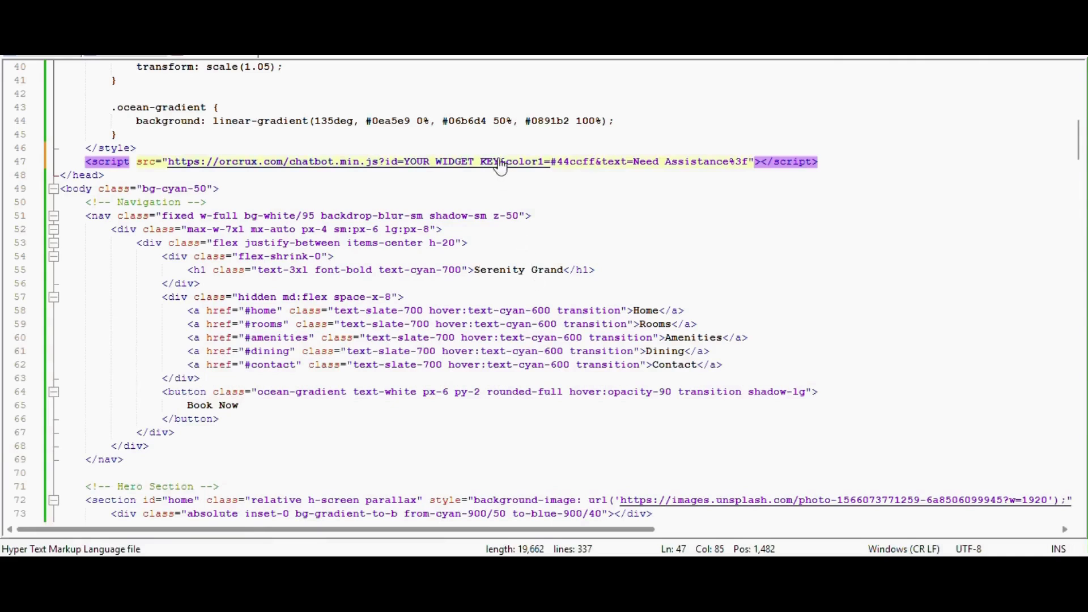
Replace YOUR WIDGET KEY with the copied key, change #44ccff to #00ACC1, and save
drag(502, 162, 404, 161)
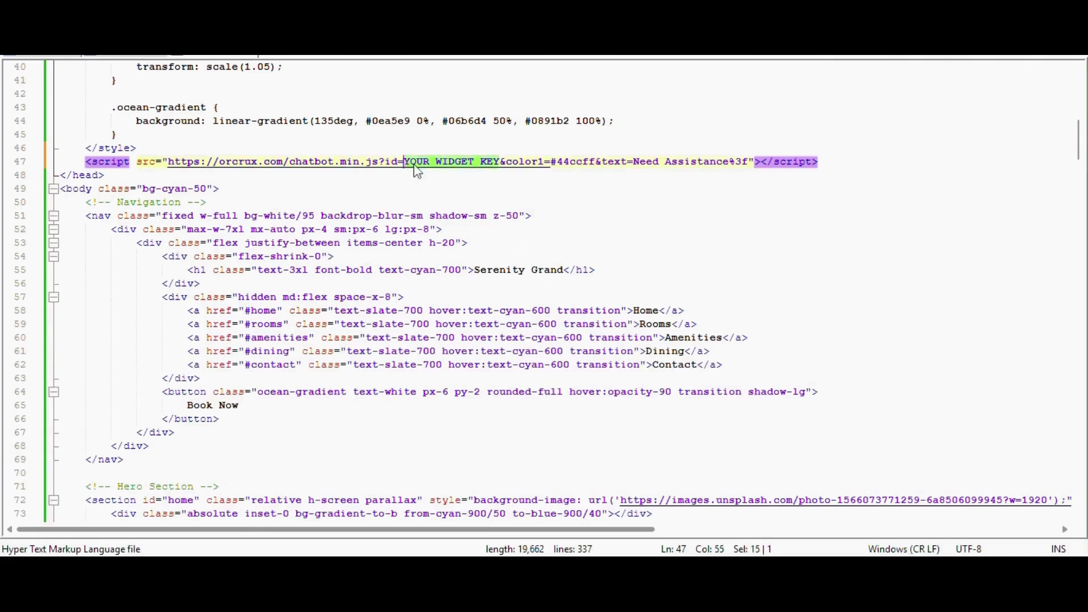
key(ctrl+v)
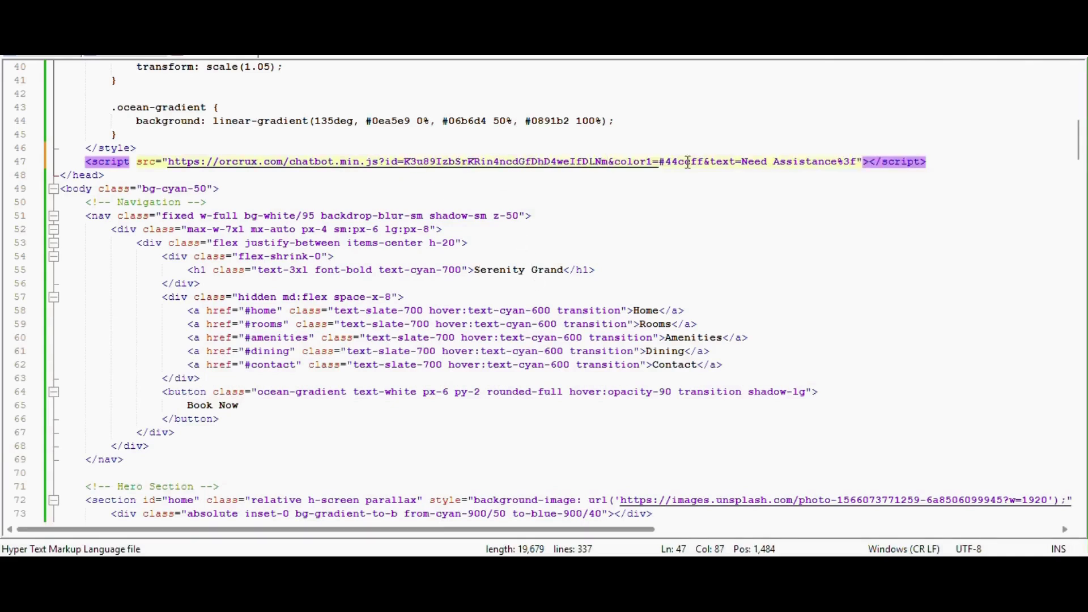
double_click(687, 162)
key(ctrl+v)
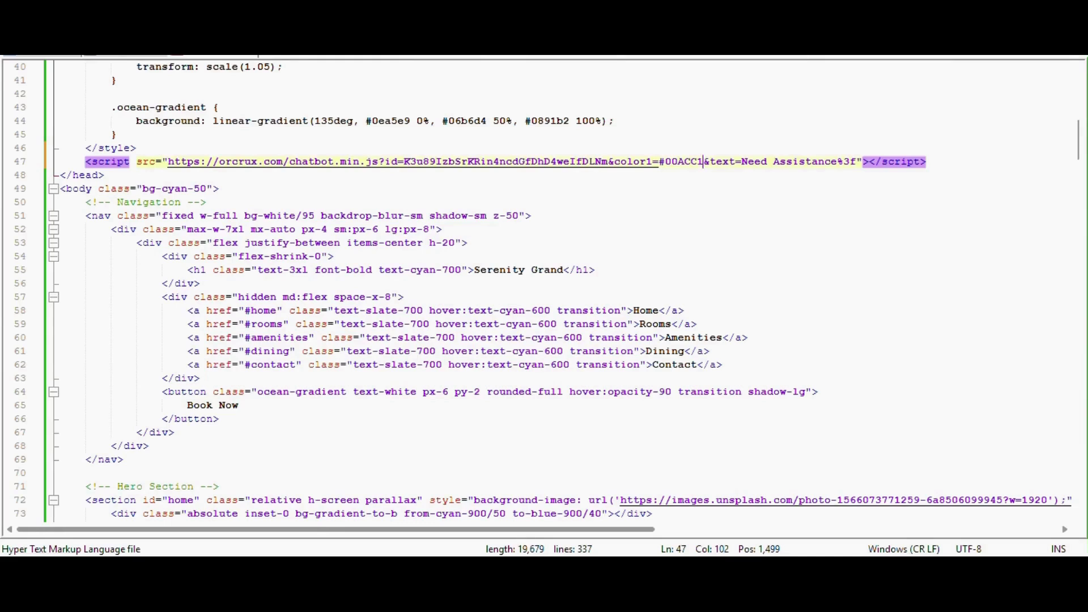
key(ctrl+s)
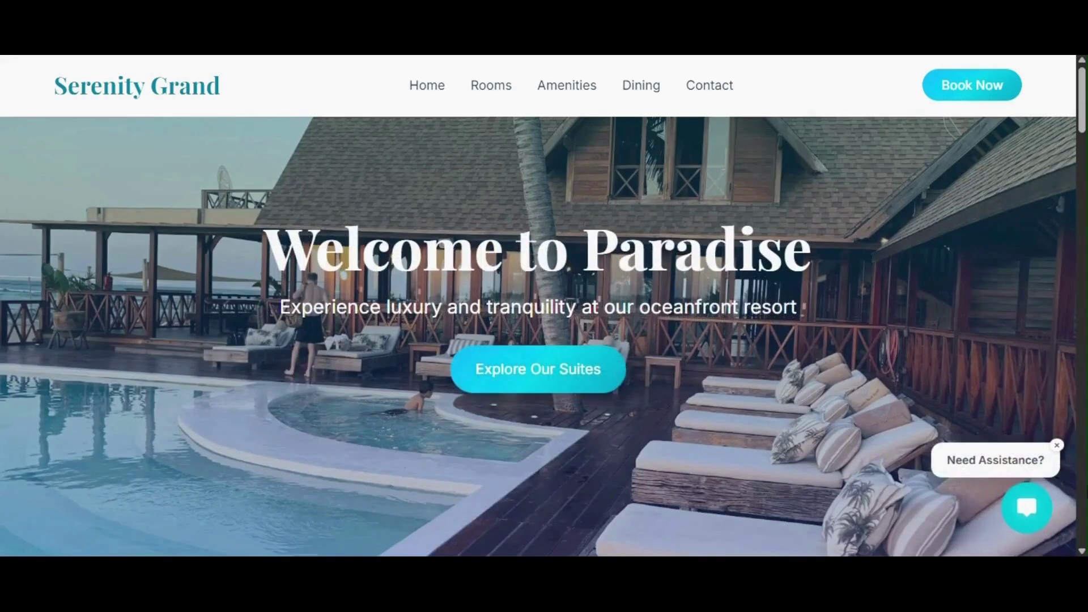
Open the site's chat bubble and ask 'What room you have?'
click(1025, 517)
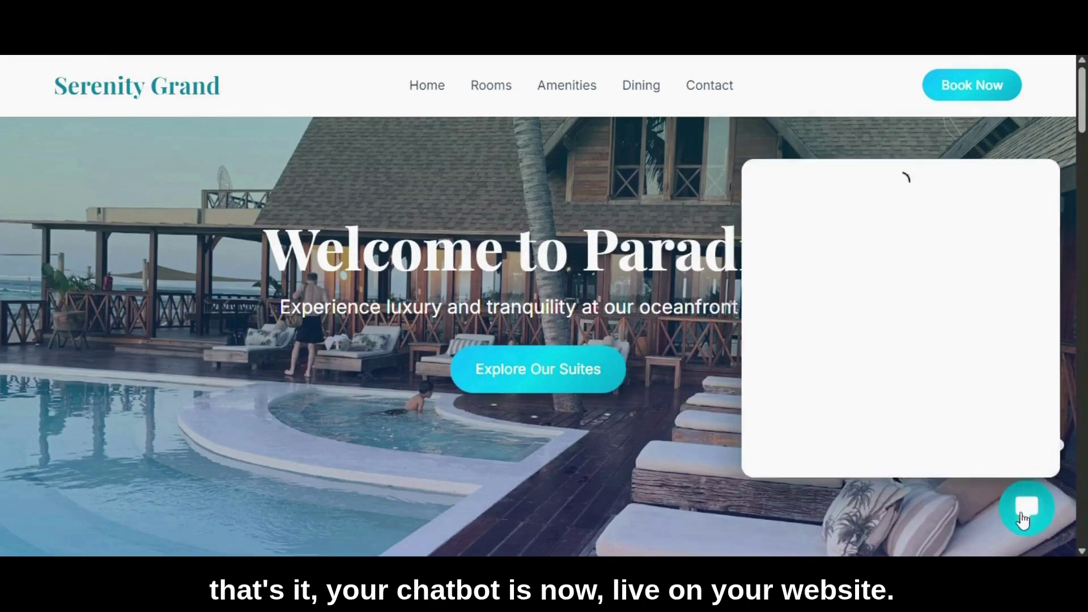
scroll(513, 408, down, 1)
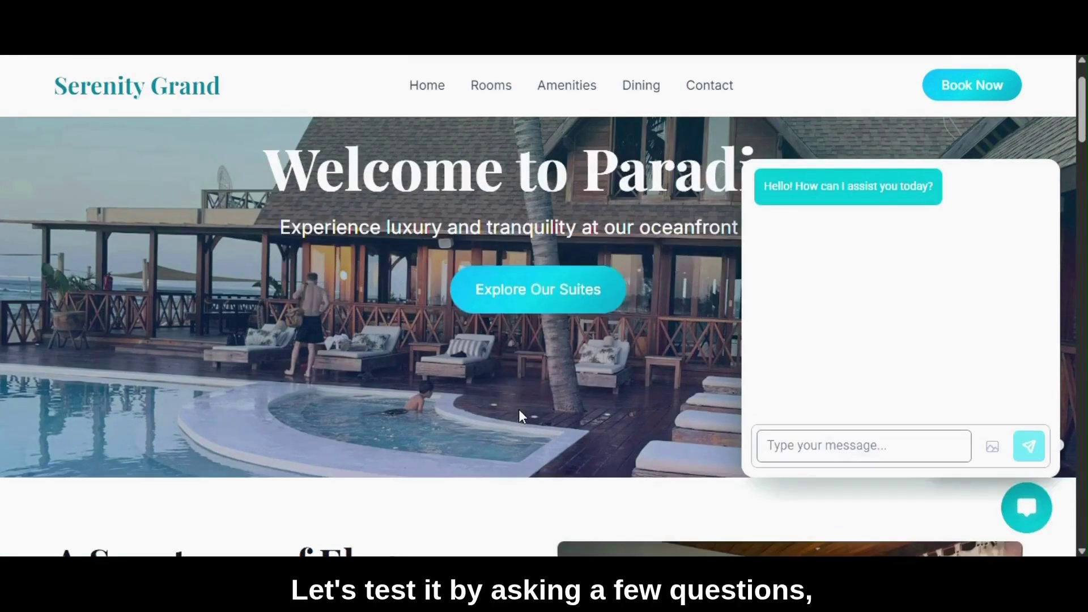
click(790, 445)
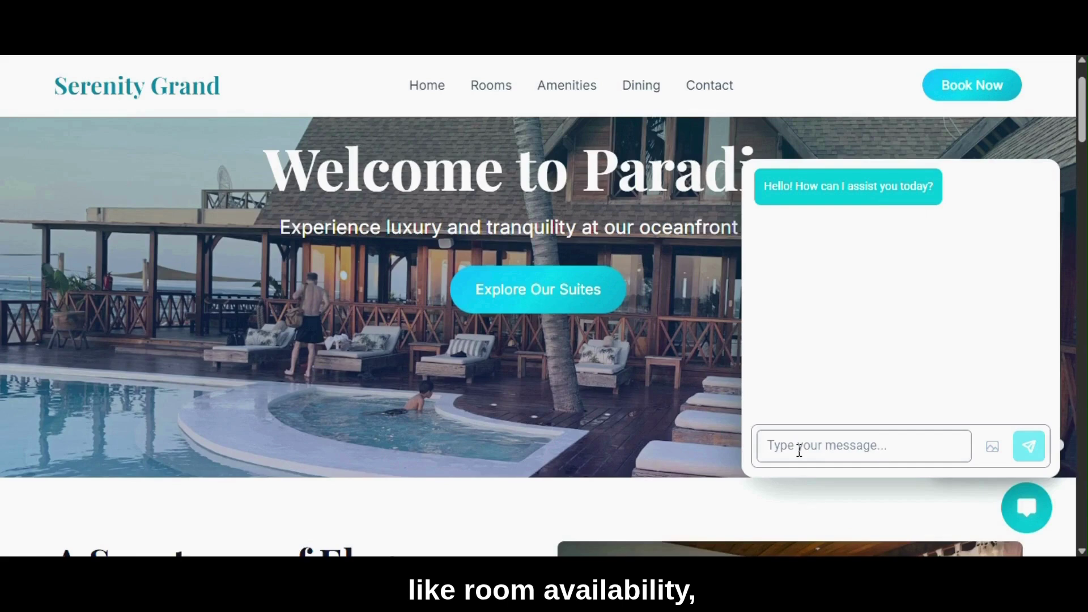
text(W)
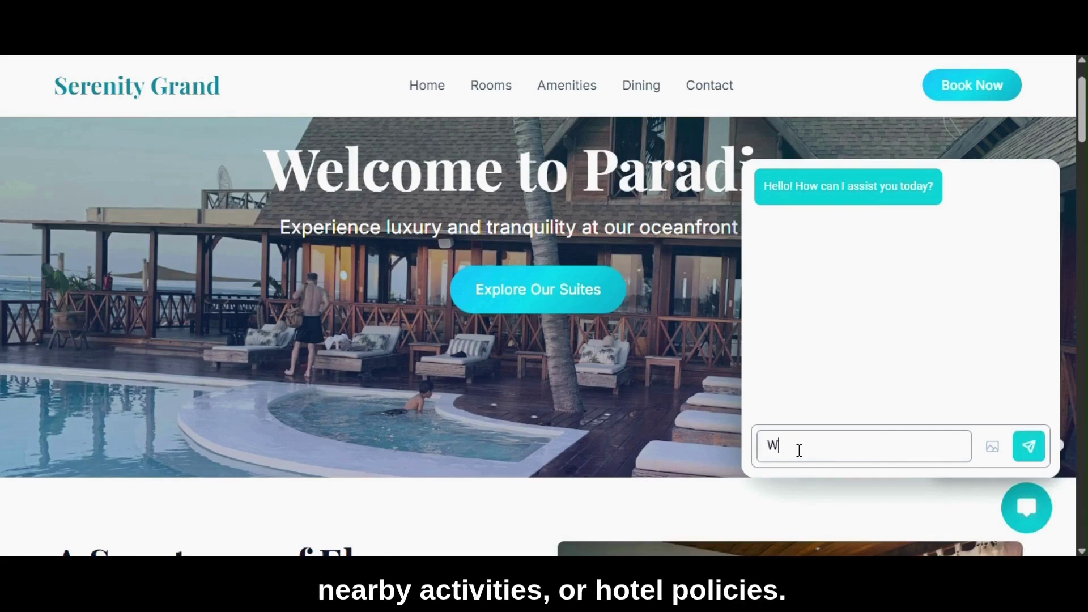
text(hat room y)
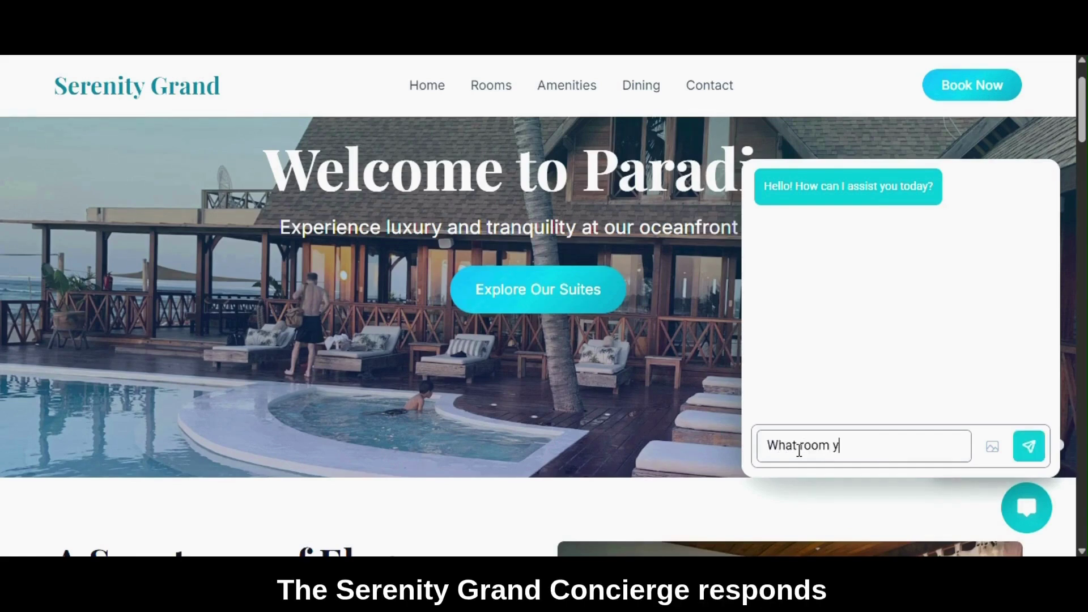
text(ou have?)
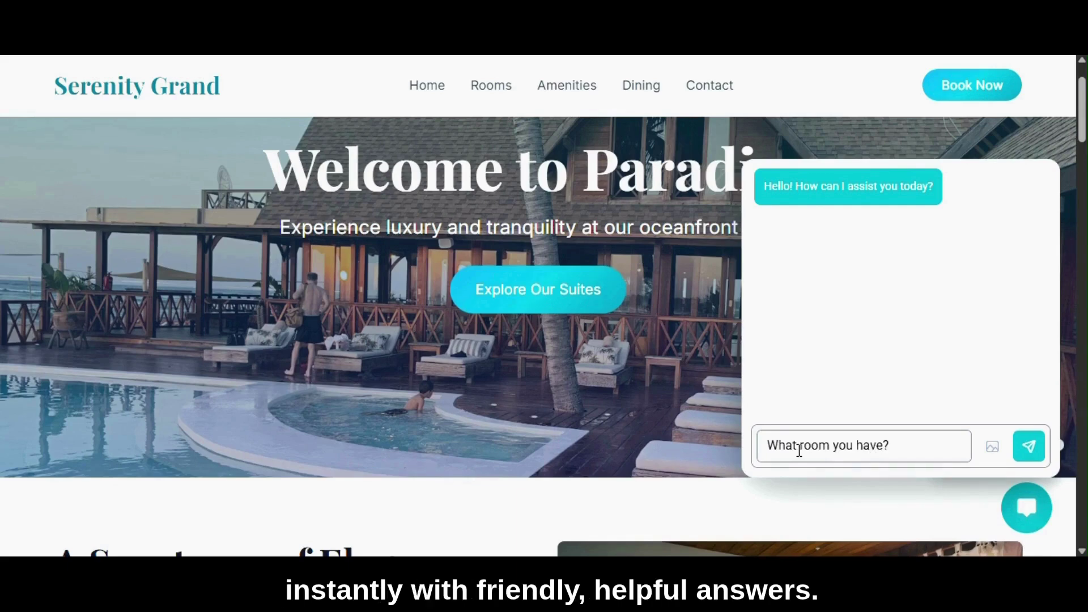
key(Return)
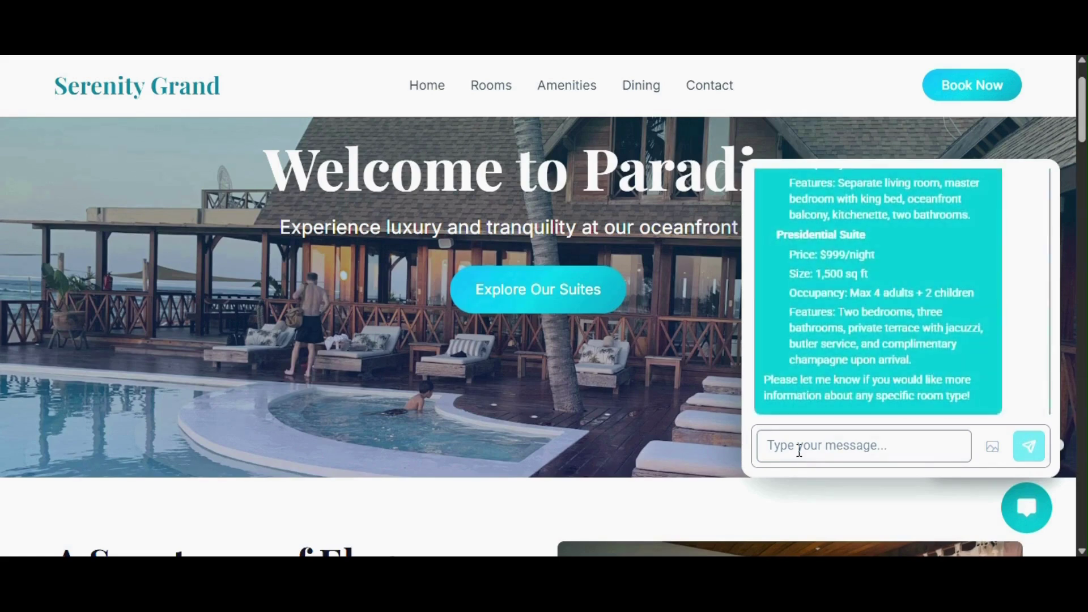
text(a)
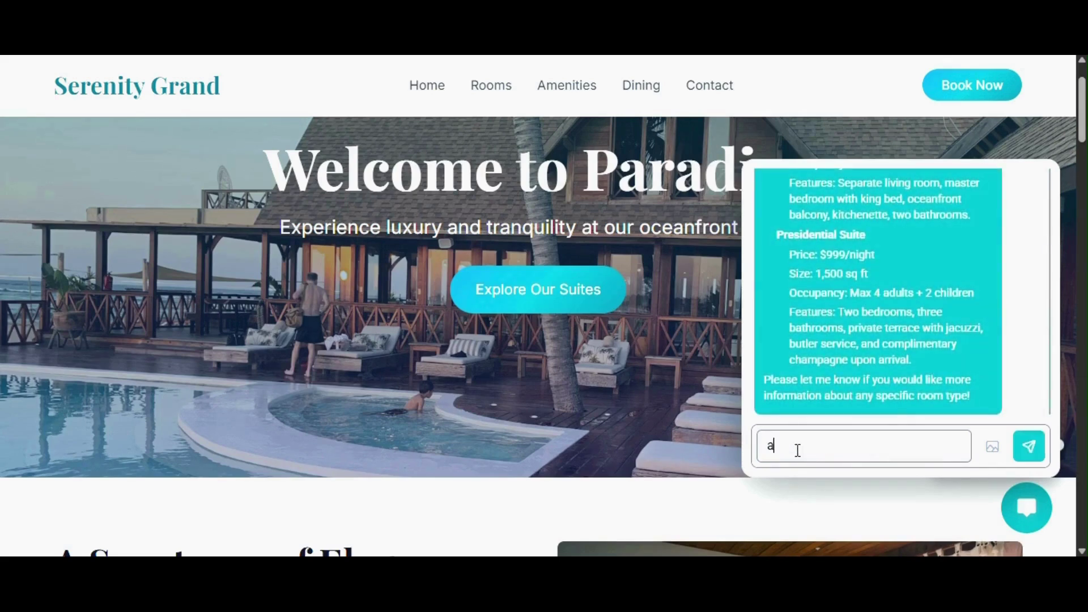
text(ctivit)
text(ies you )
text(offer?)
Ask the concierge 'activities you offer?', then follow up with 'for kids'
key(Return)
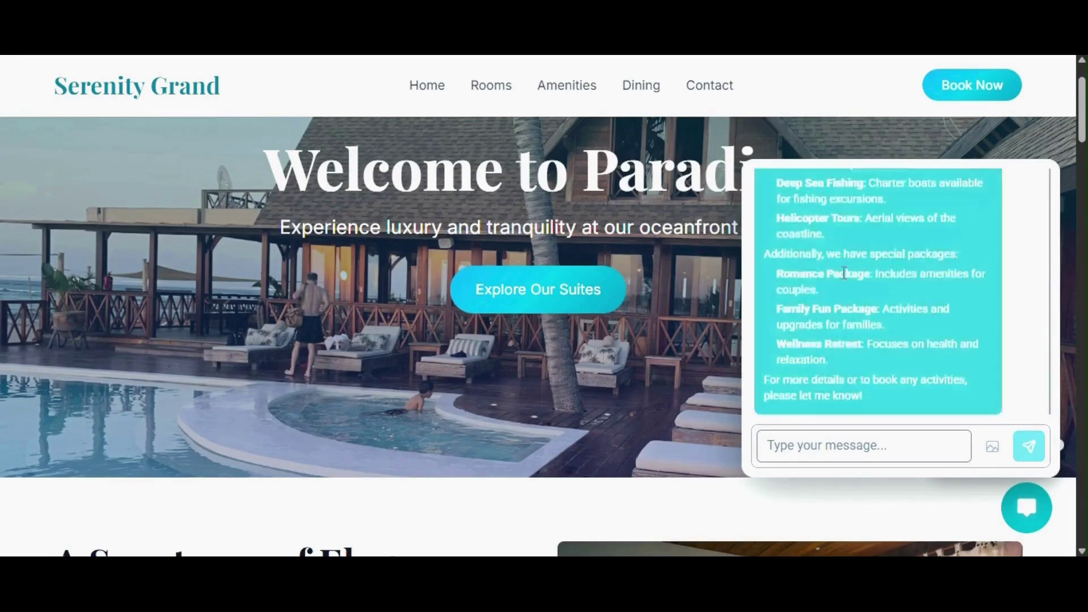
scroll(844, 302, up, 5)
scroll(845, 307, down, 3)
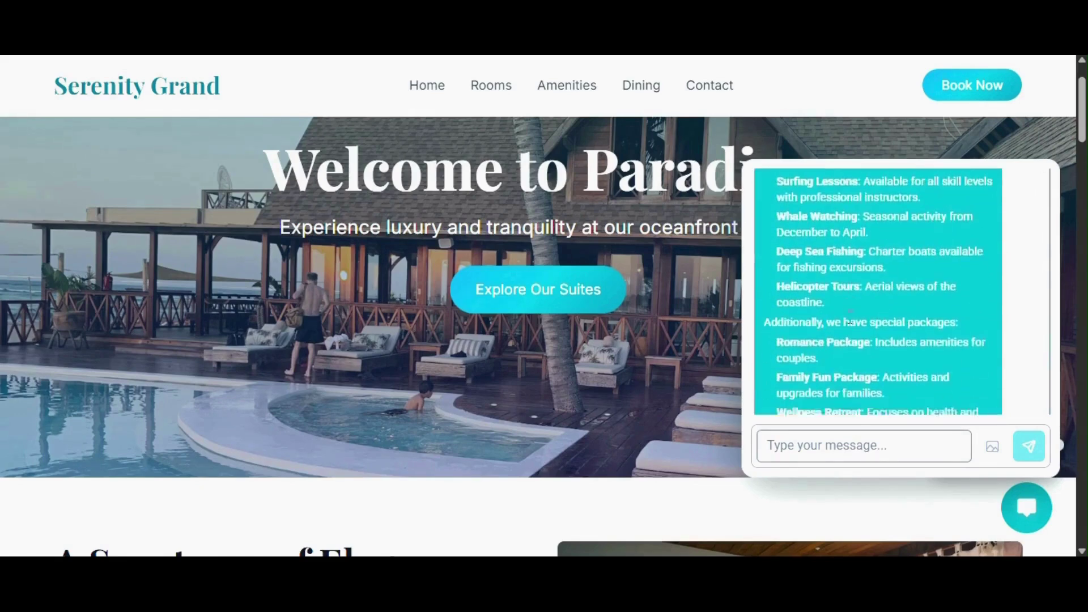
text(for)
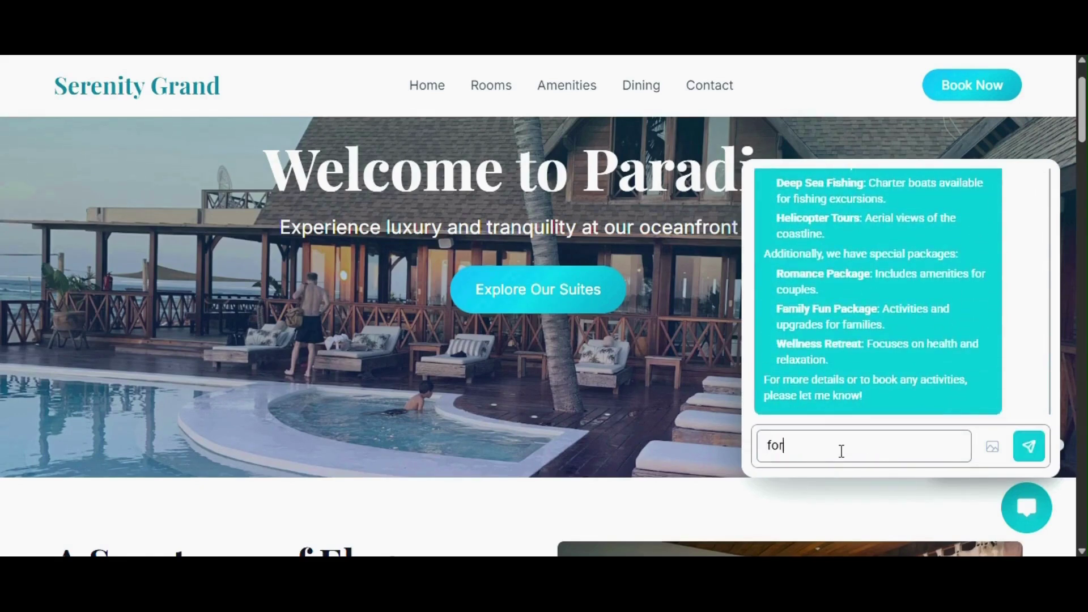
text( kids)
key(Return)
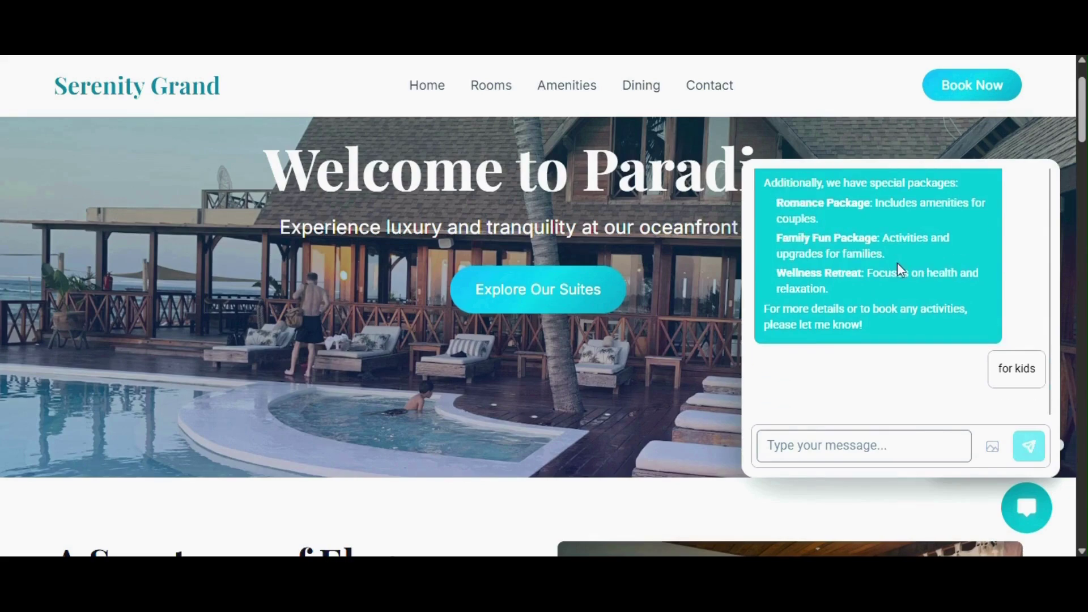
scroll(898, 289, up, 2)
scroll(851, 311, up, 3)
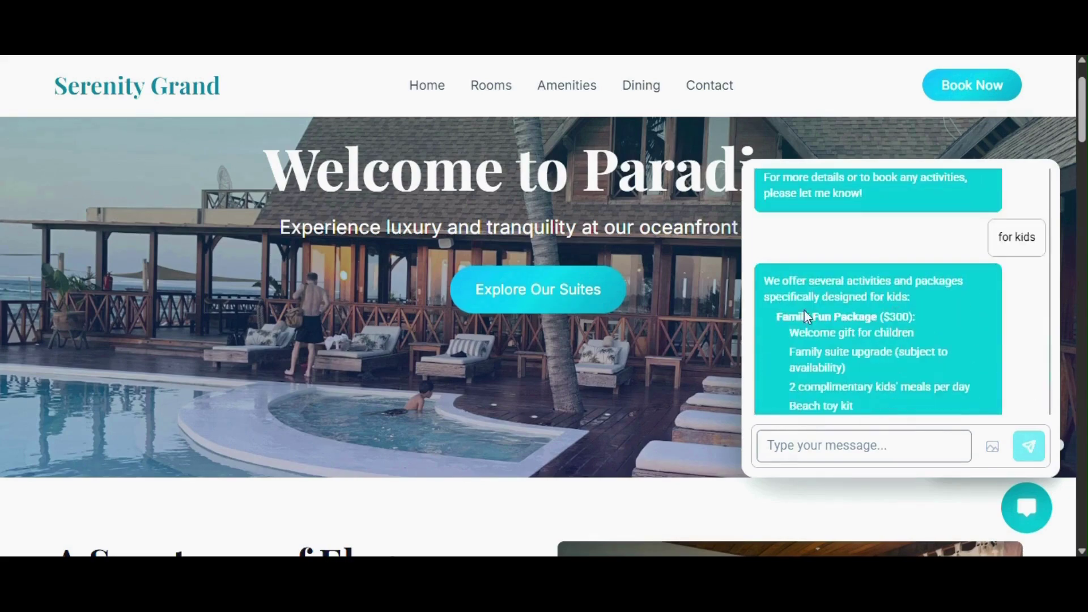
scroll(825, 313, down, 3)
scroll(825, 313, down, 2)
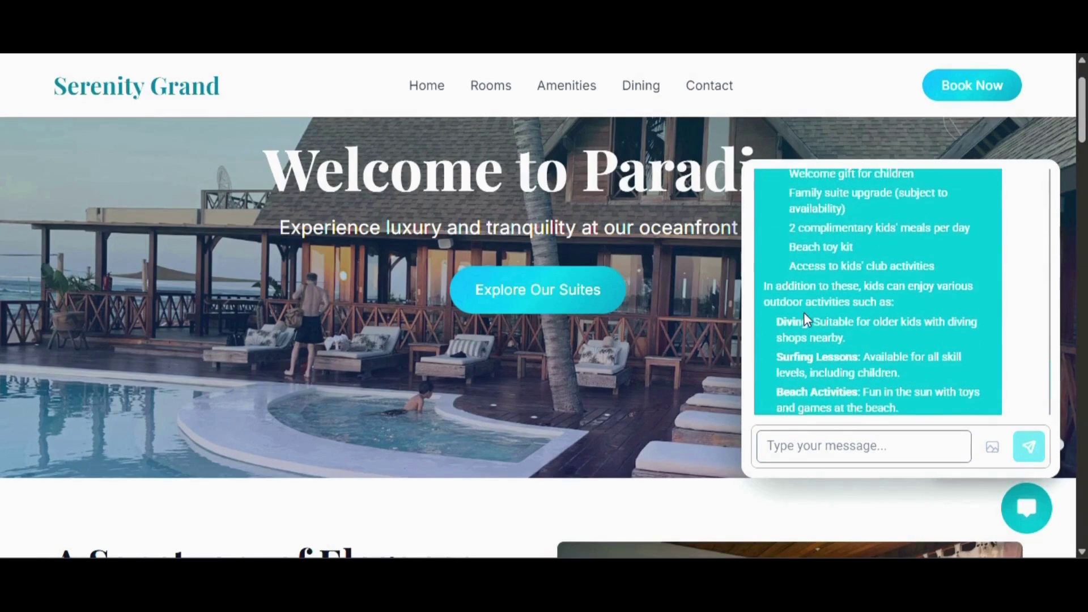
scroll(827, 318, down, 2)
Ask 'can i bring my pet?' and refocus the message box afterwards
click(831, 448)
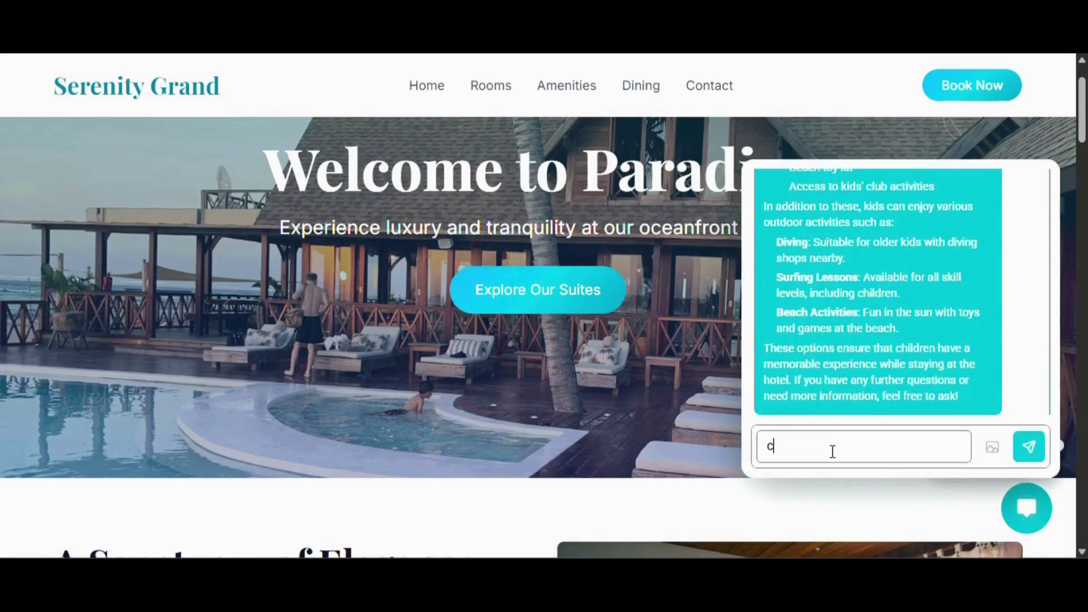
text(can i bring)
text( my pet?)
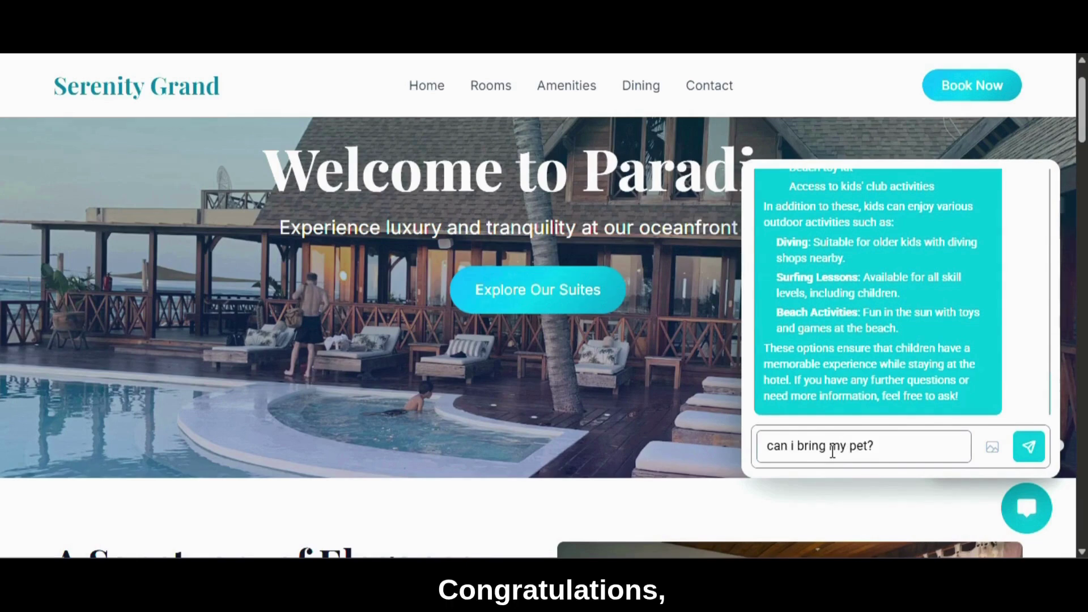
key(Return)
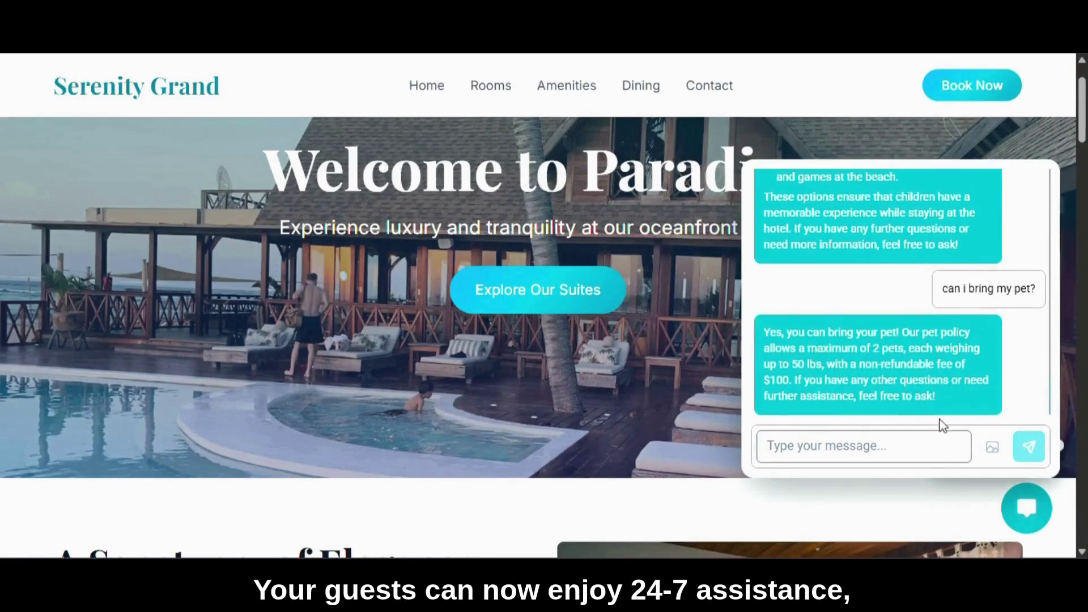
click(817, 441)
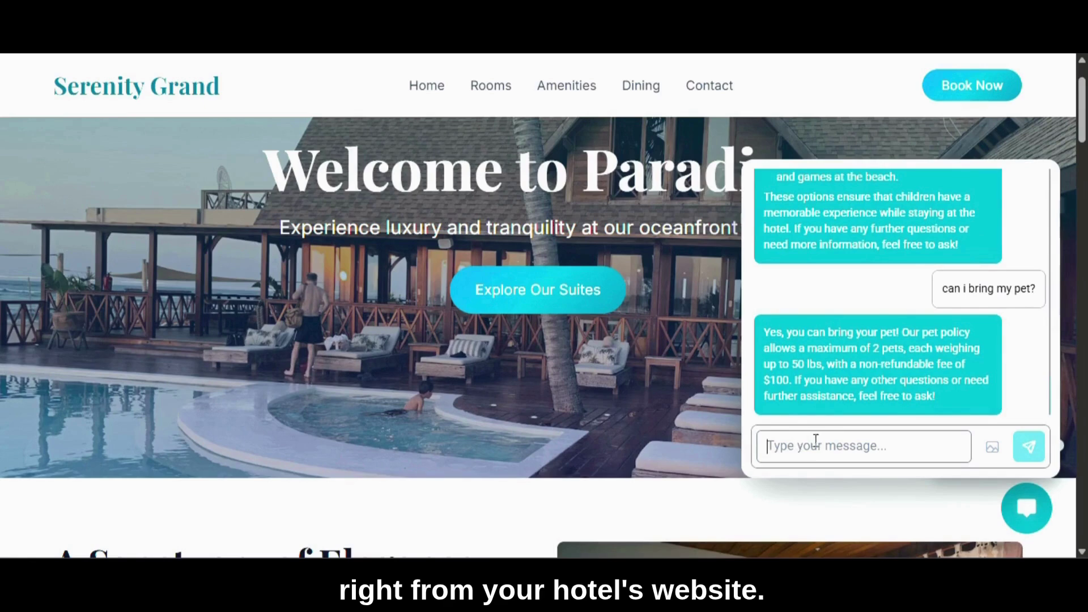